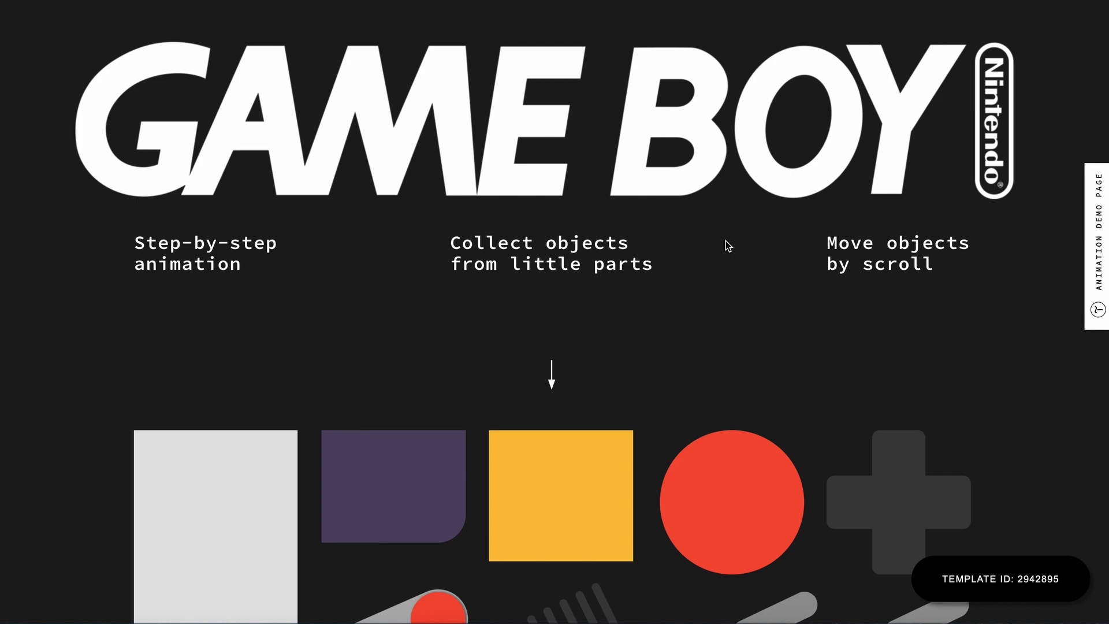
Step: Scroll the Game Boy demo page down and back up to watch the parts assemble and separate
scroll(725, 240, "down", 3)
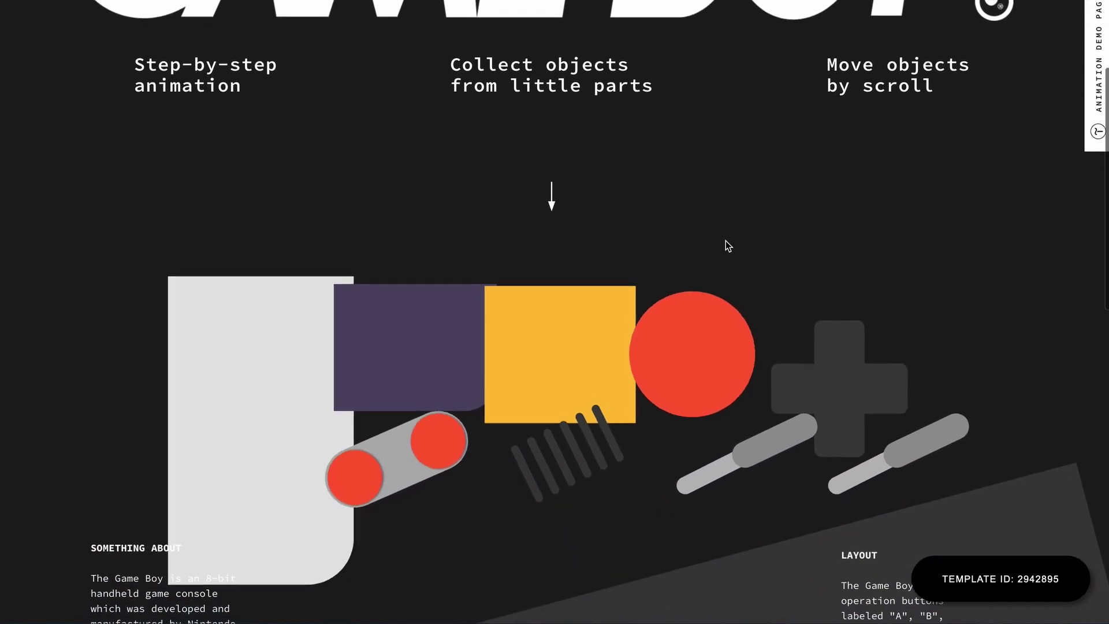
scroll(726, 240, "down", 3)
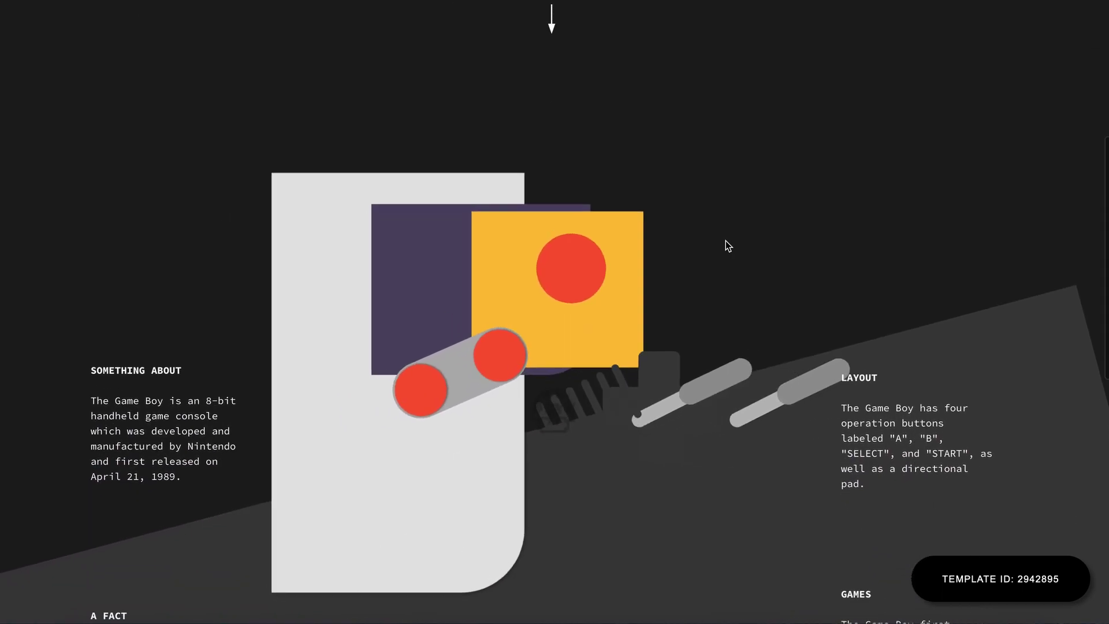
scroll(725, 241, "down", 3)
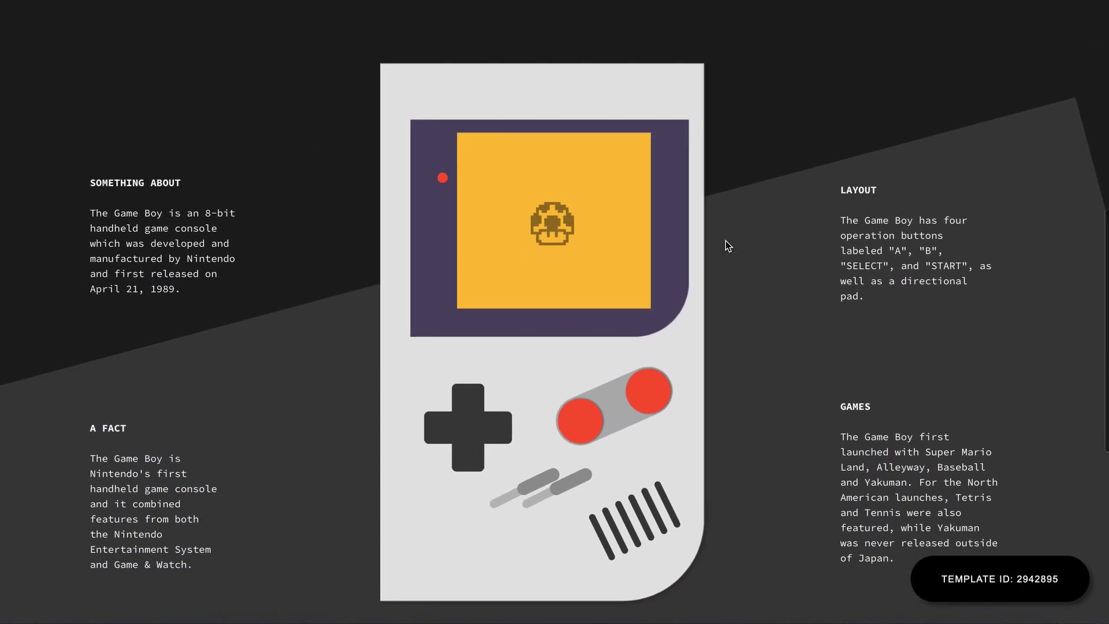
scroll(725, 241, "down", 1)
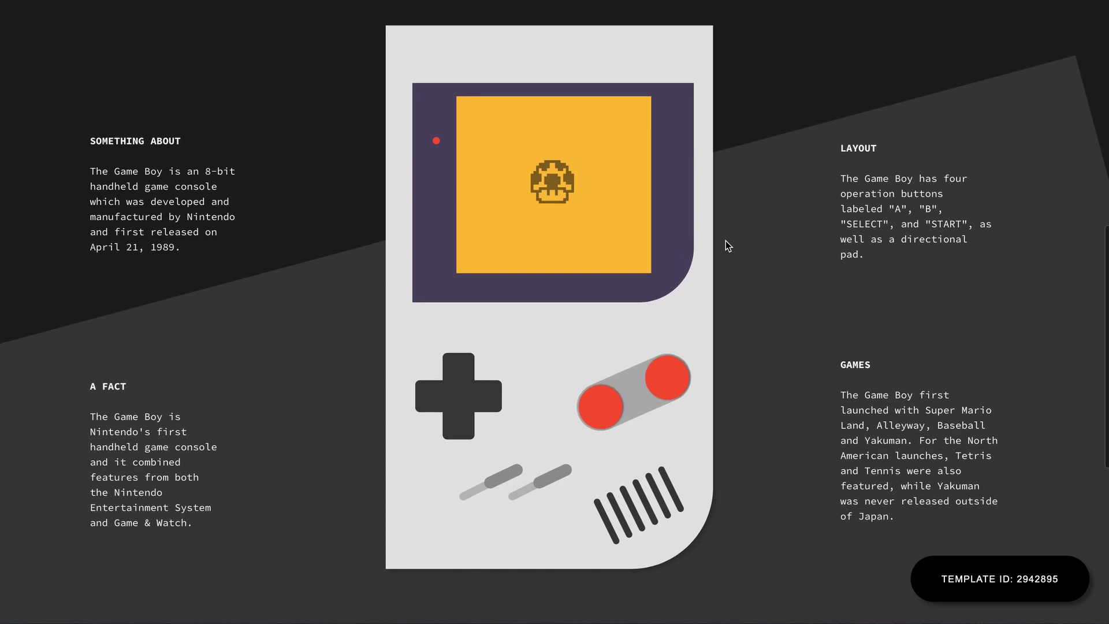
scroll(725, 240, "up", 6)
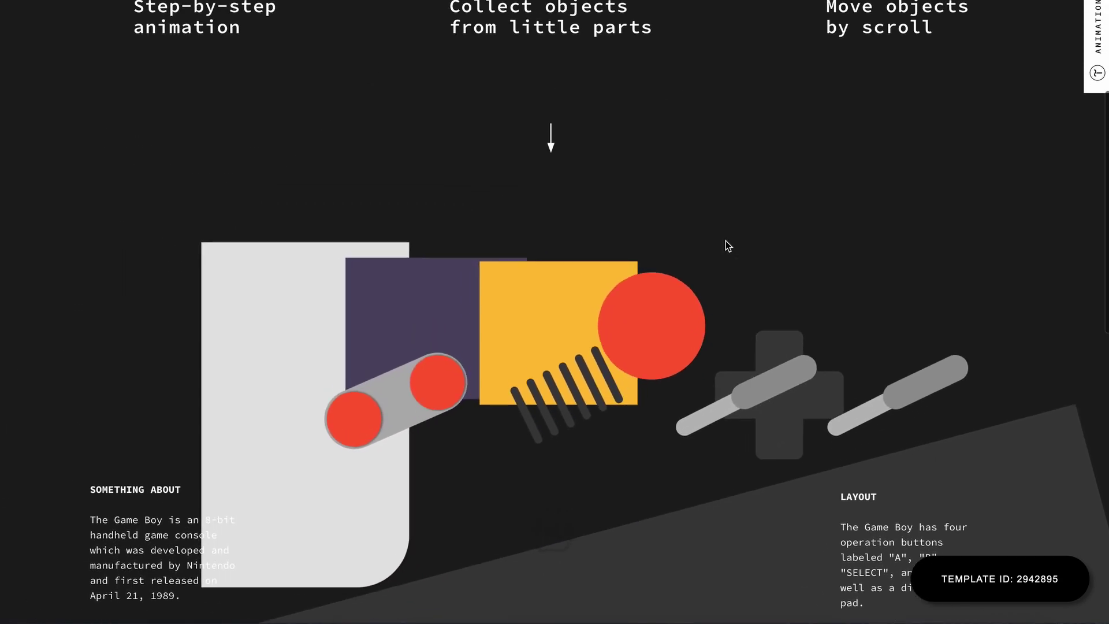
scroll(725, 240, "up", 2)
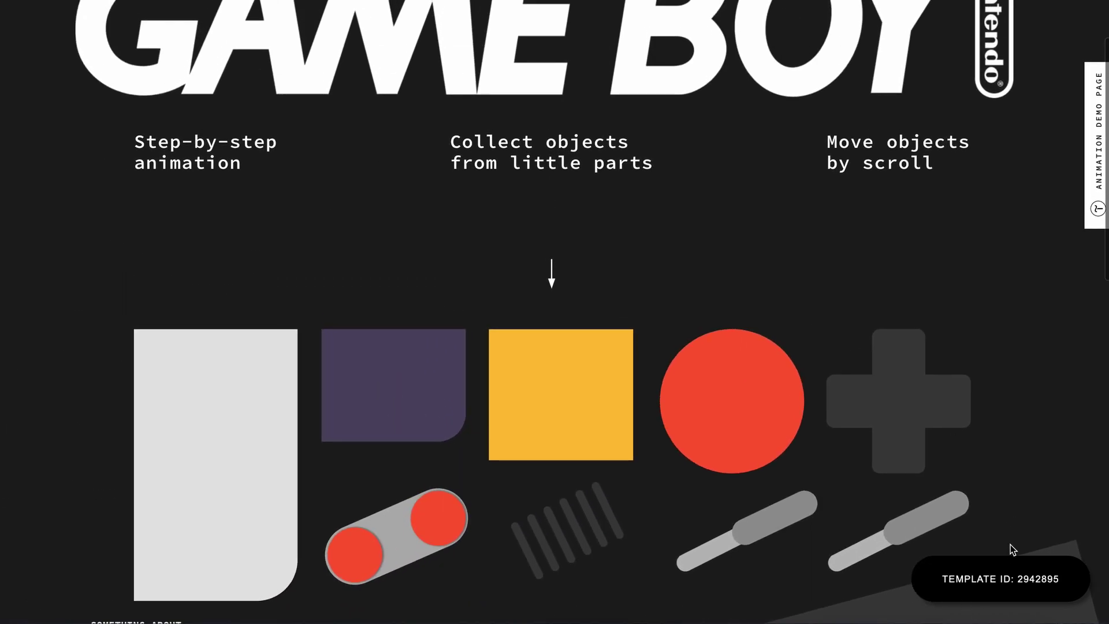
Step: Copy template ID 2942895 and create a new page from it via Enter Template ID
left_click_drag(1017, 578, 1066, 584)
key("super+c")
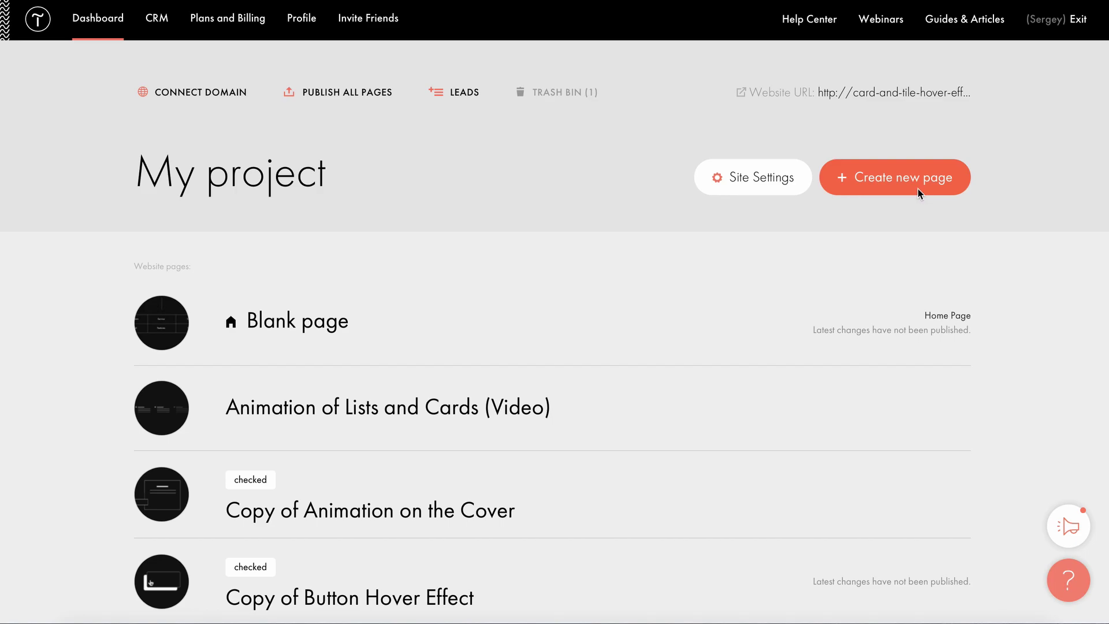
left_click(920, 190)
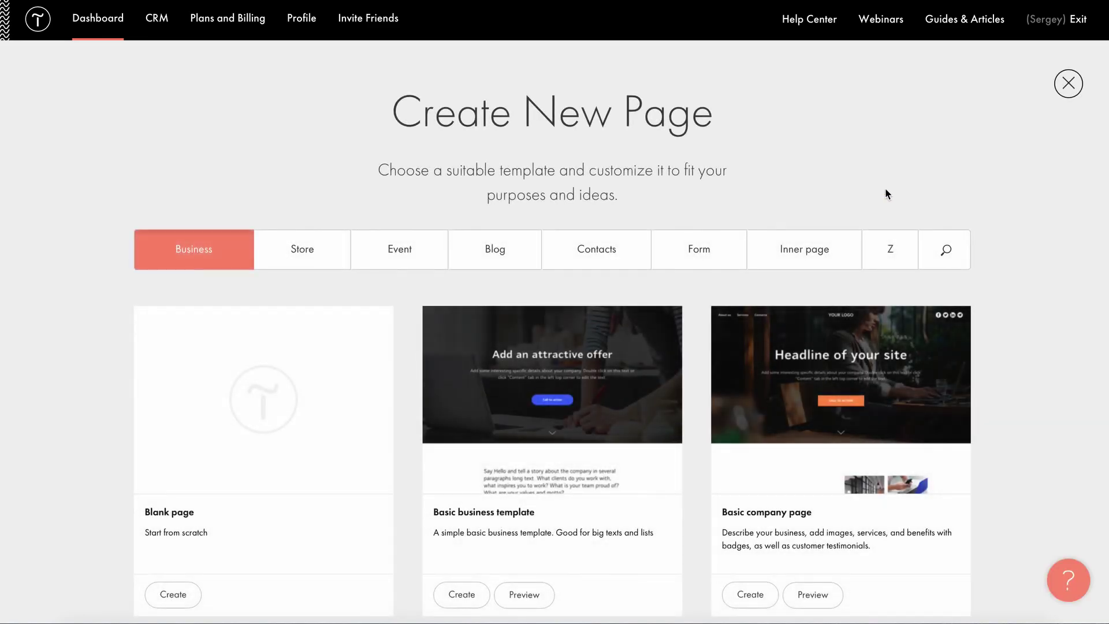
scroll(621, 428, "down", 20)
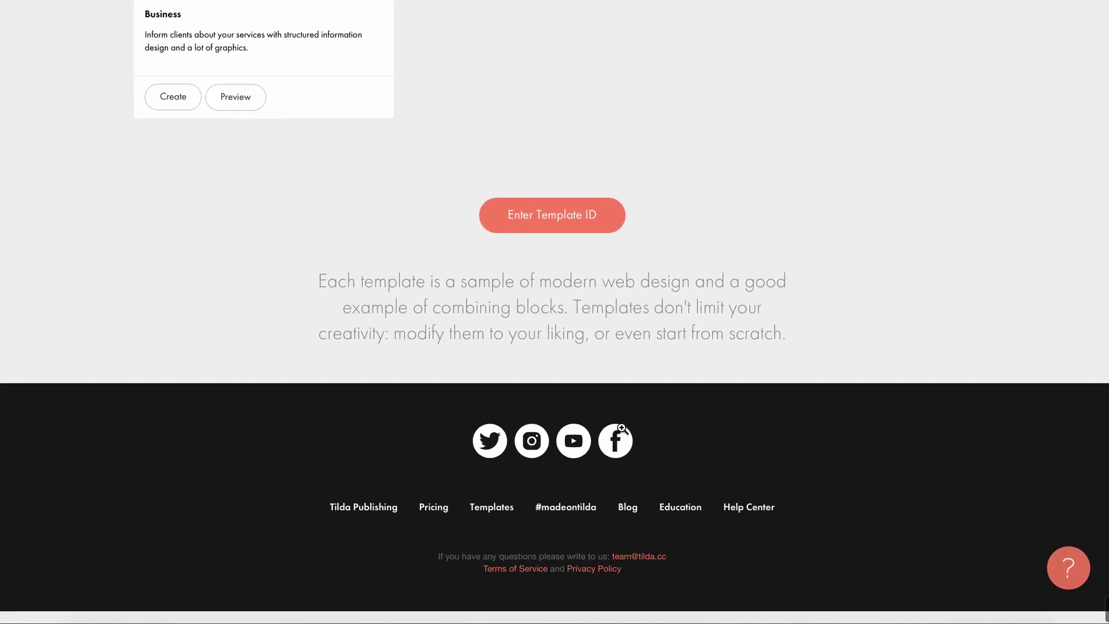
scroll(623, 427, "up", 5)
left_click(544, 374)
key("super+v")
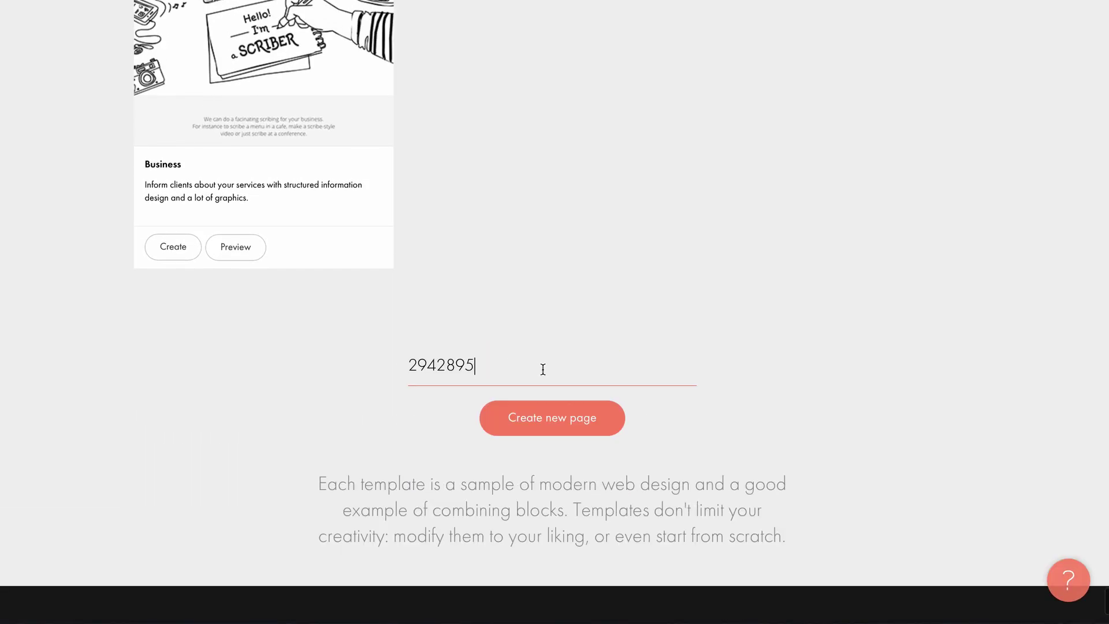
left_click(541, 418)
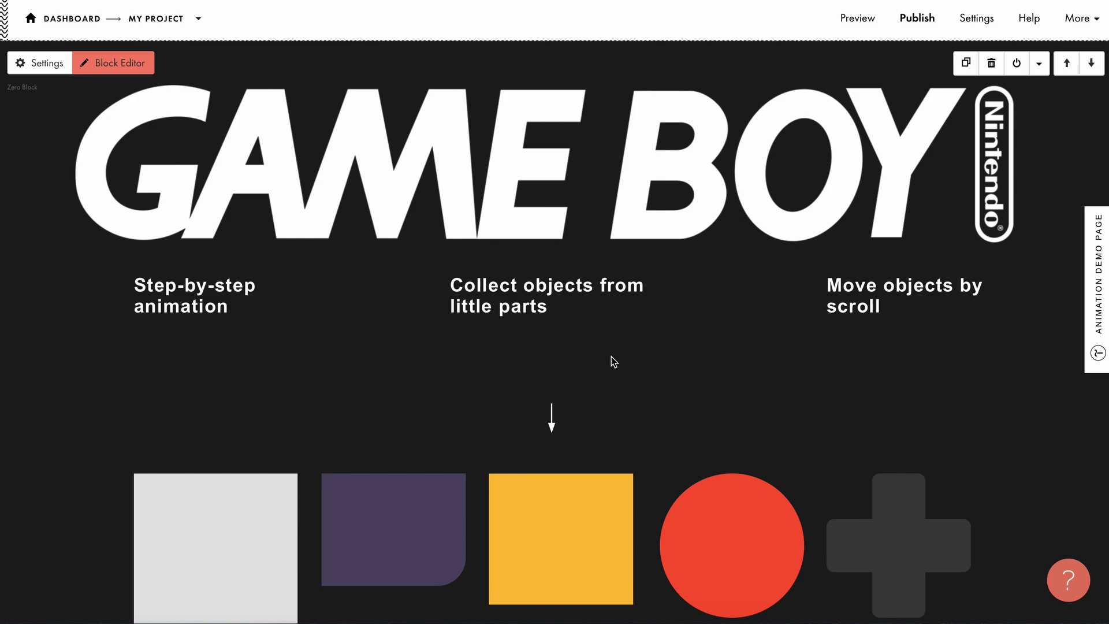
Step: In the Zero Block, open the tall white body shape's step-by-step animation settings
left_click(133, 68)
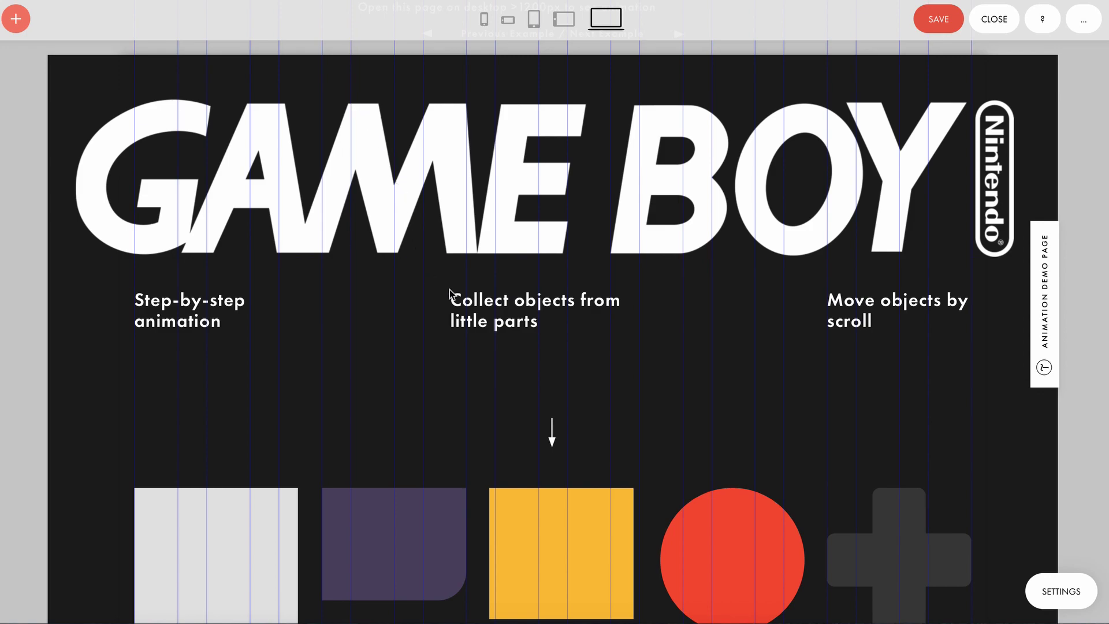
scroll(590, 454, "down", 3)
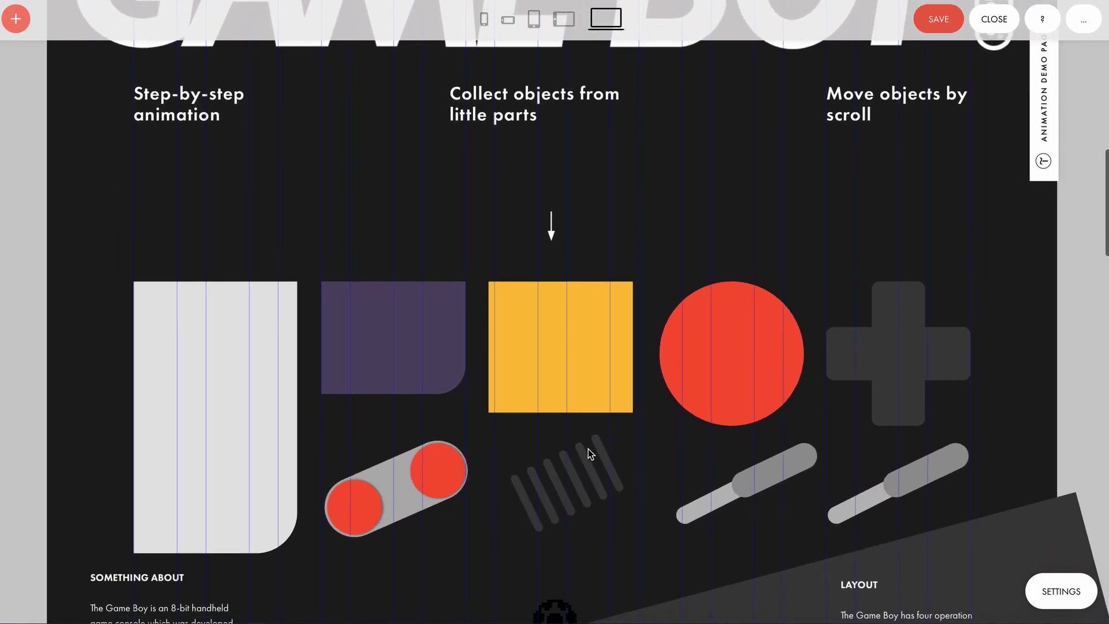
left_click(234, 396)
left_click(1046, 596)
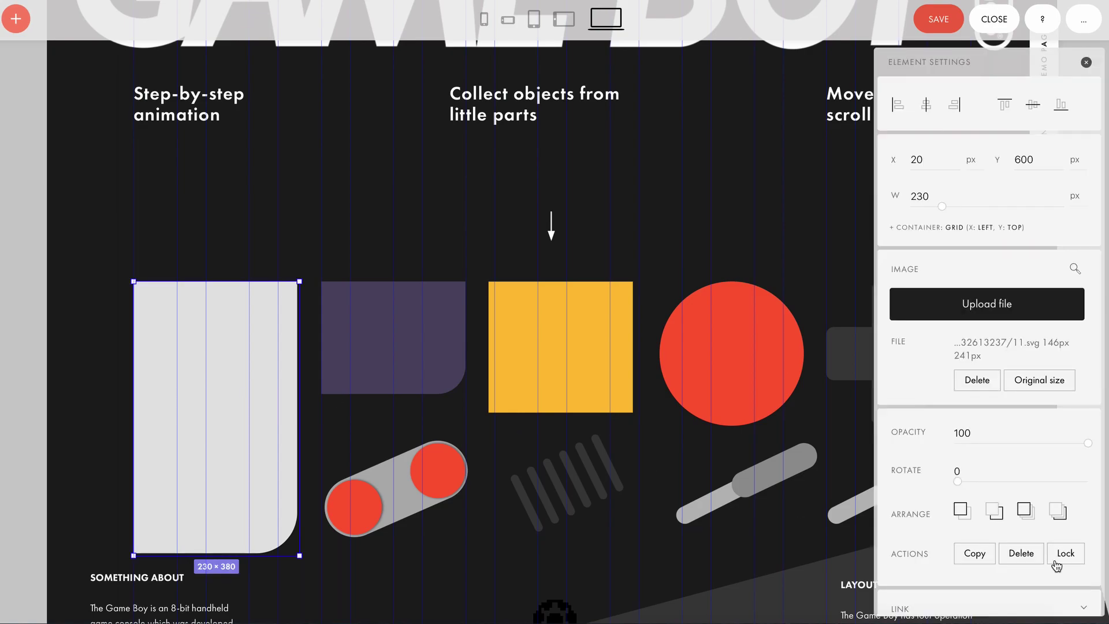
scroll(993, 260, "down", 6)
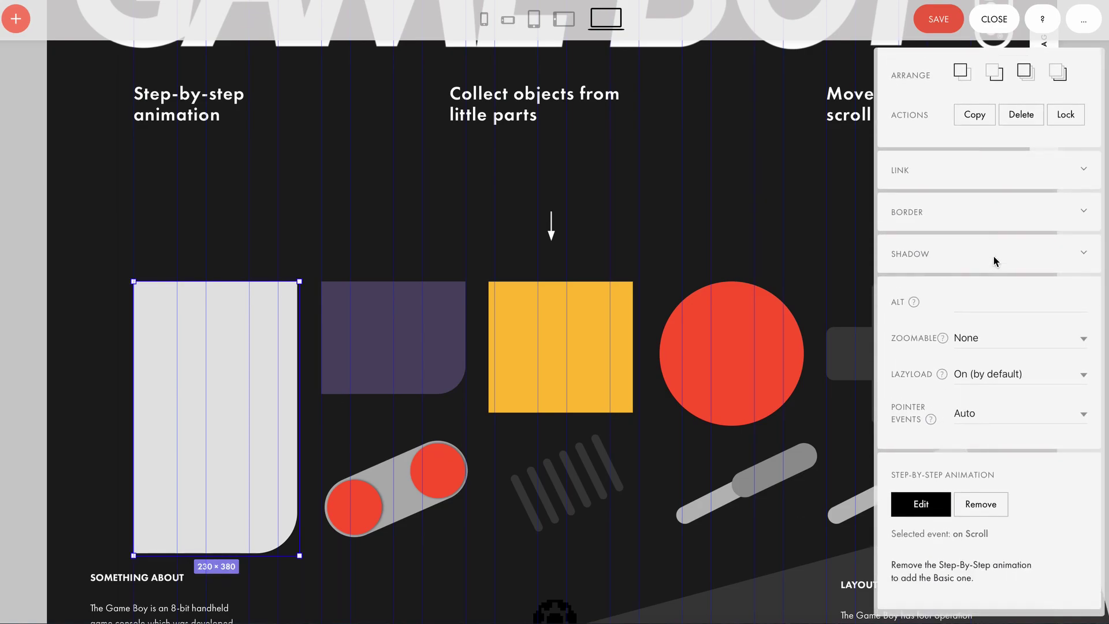
left_click(922, 509)
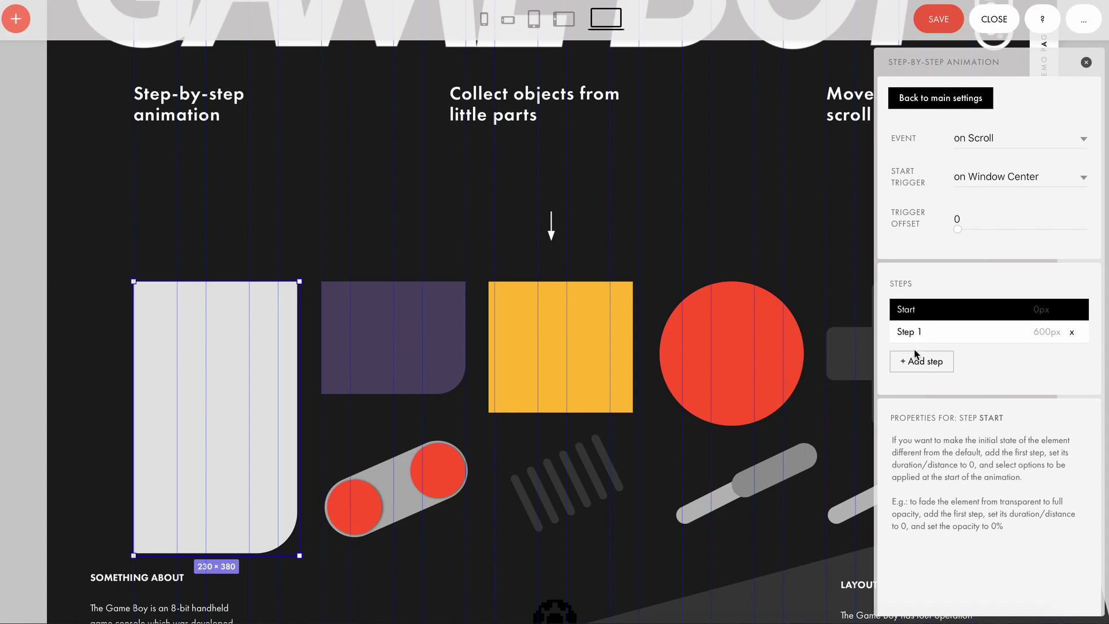
left_click(949, 342)
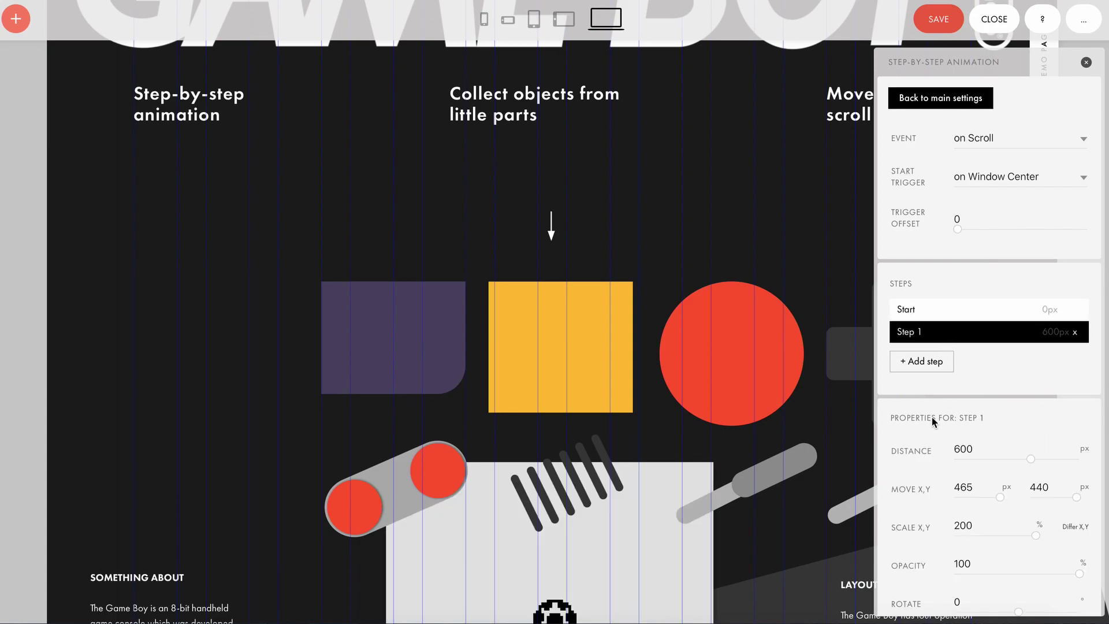
scroll(933, 420, "down", 2)
scroll(932, 422, "up", 1)
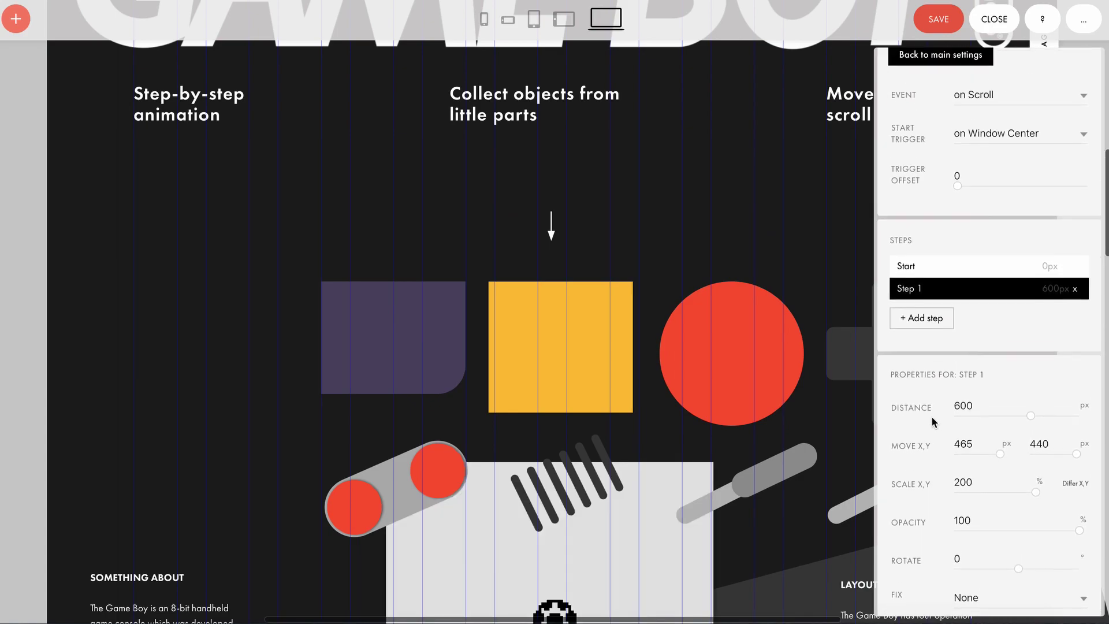
scroll(931, 417, "up", 1)
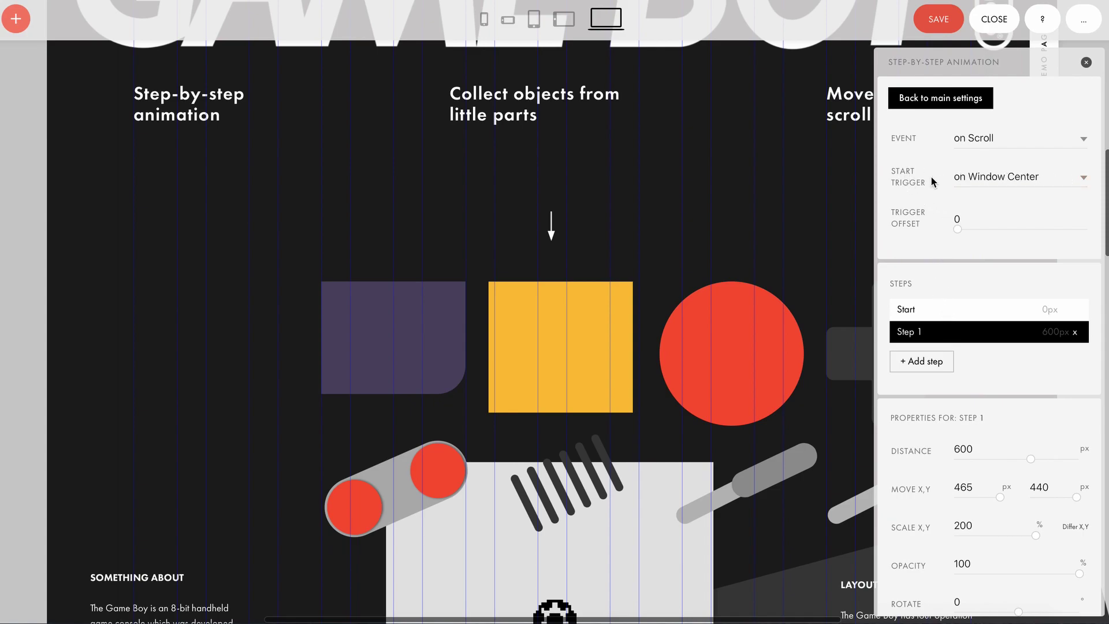
left_click(925, 317)
left_click(922, 335)
left_click(927, 312)
left_click(933, 333)
scroll(931, 428, "down", 2)
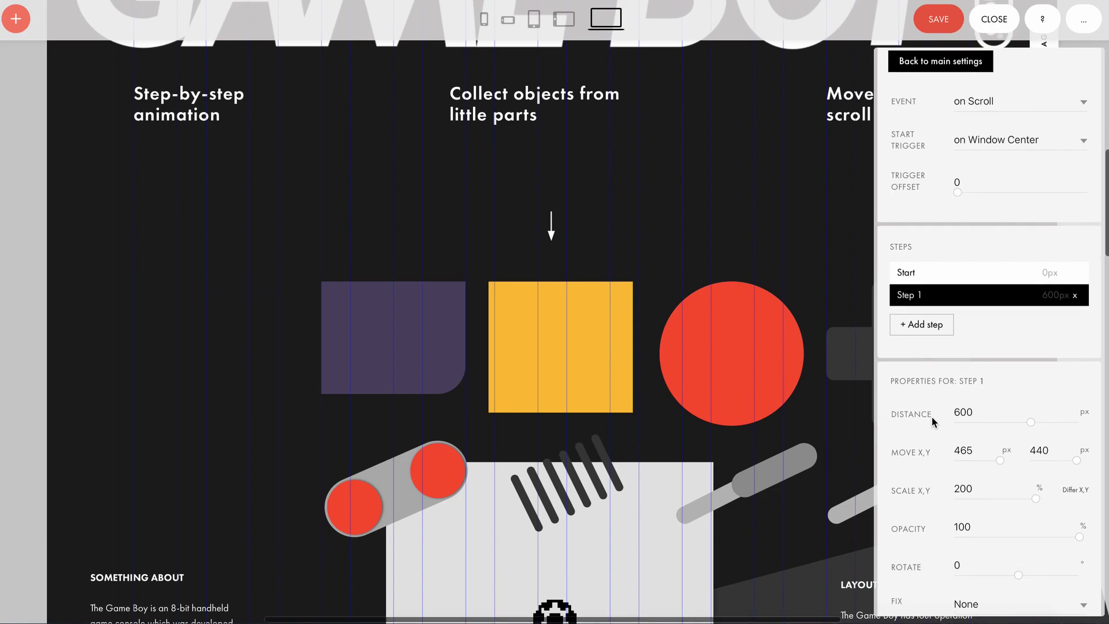
scroll(933, 421, "up", 2)
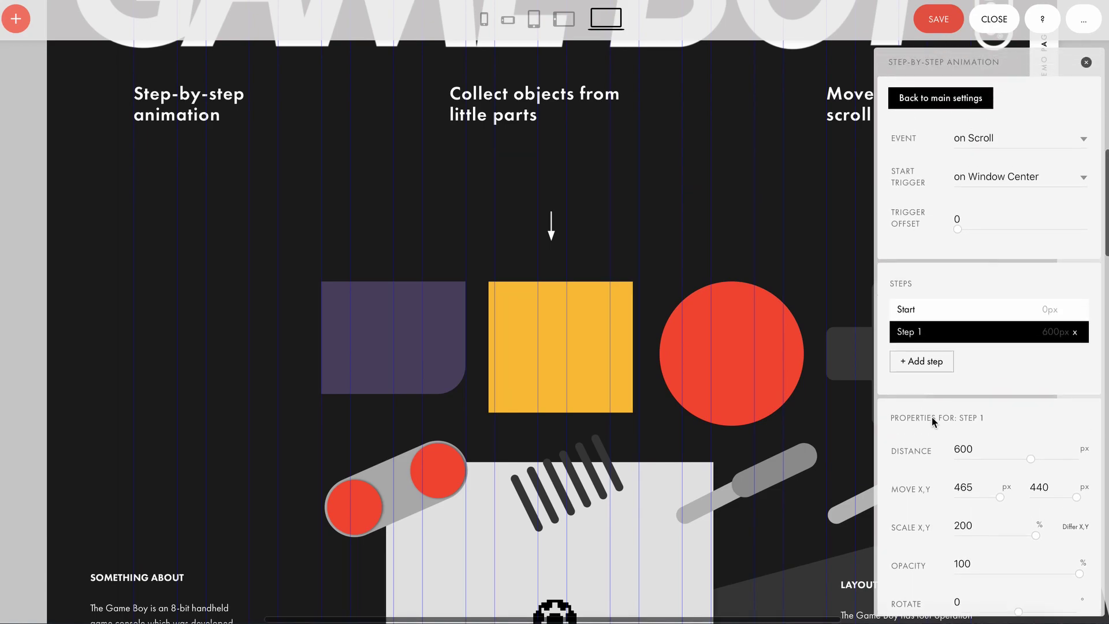
left_click(925, 311)
left_click(923, 332)
left_click(936, 310)
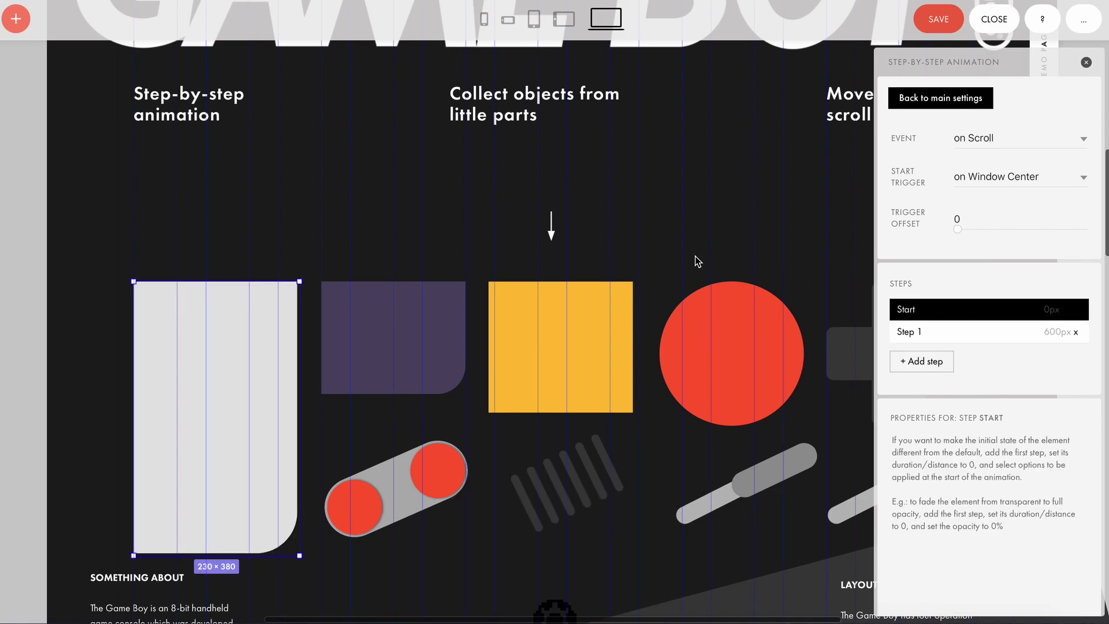
scroll(696, 260, "up", 3)
scroll(695, 255, "down", 4)
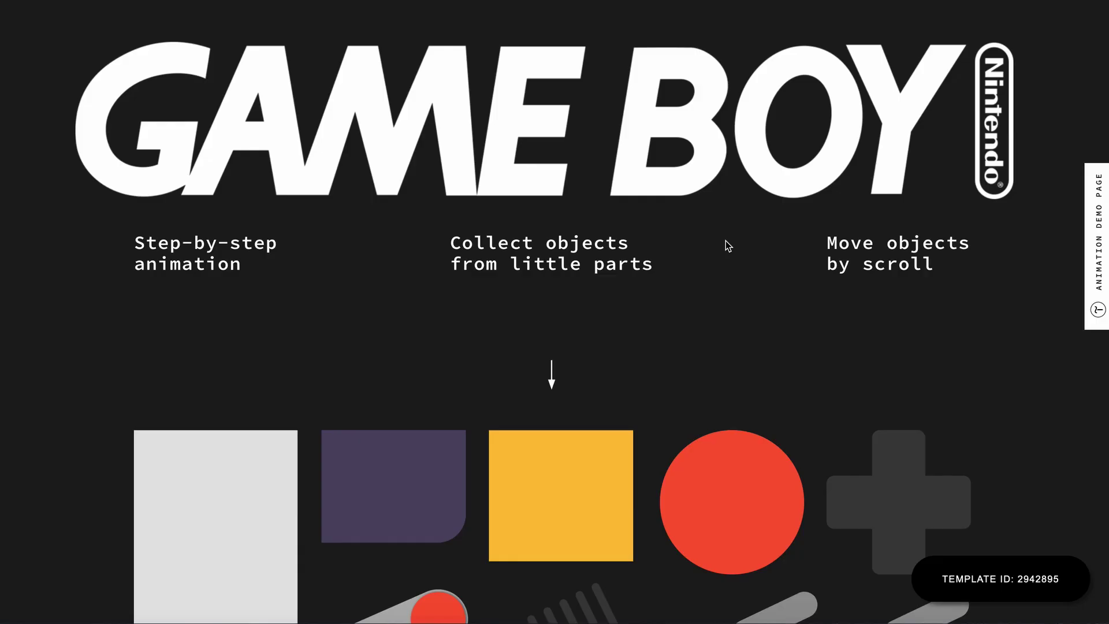
Step: Scroll the page preview to watch the shapes assemble into the Game Boy
scroll(726, 240, "down", 3)
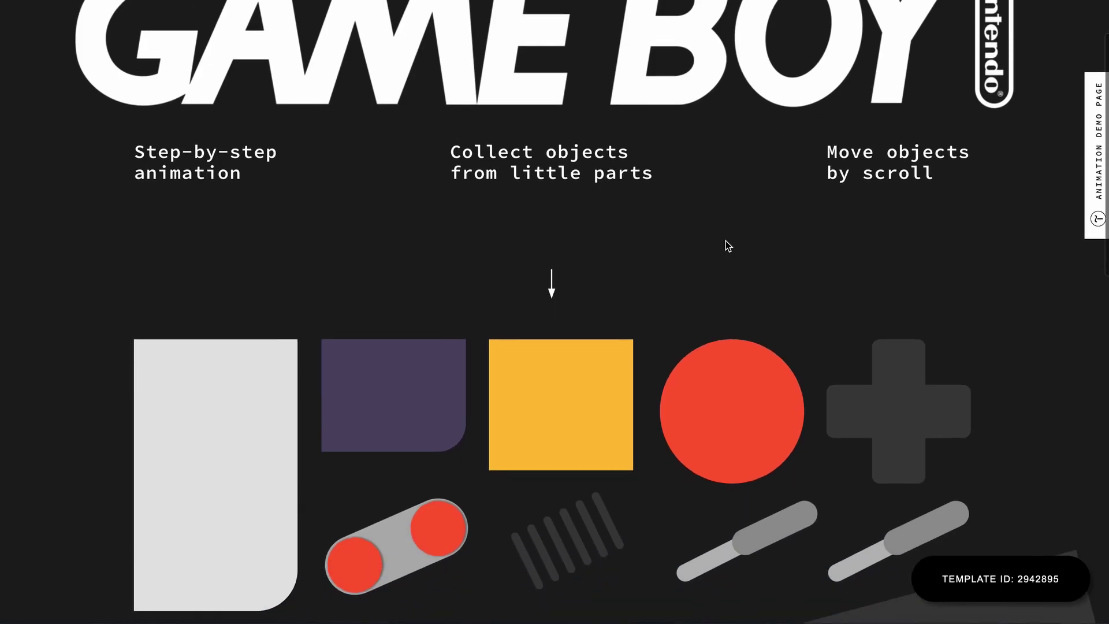
scroll(725, 240, "down", 3)
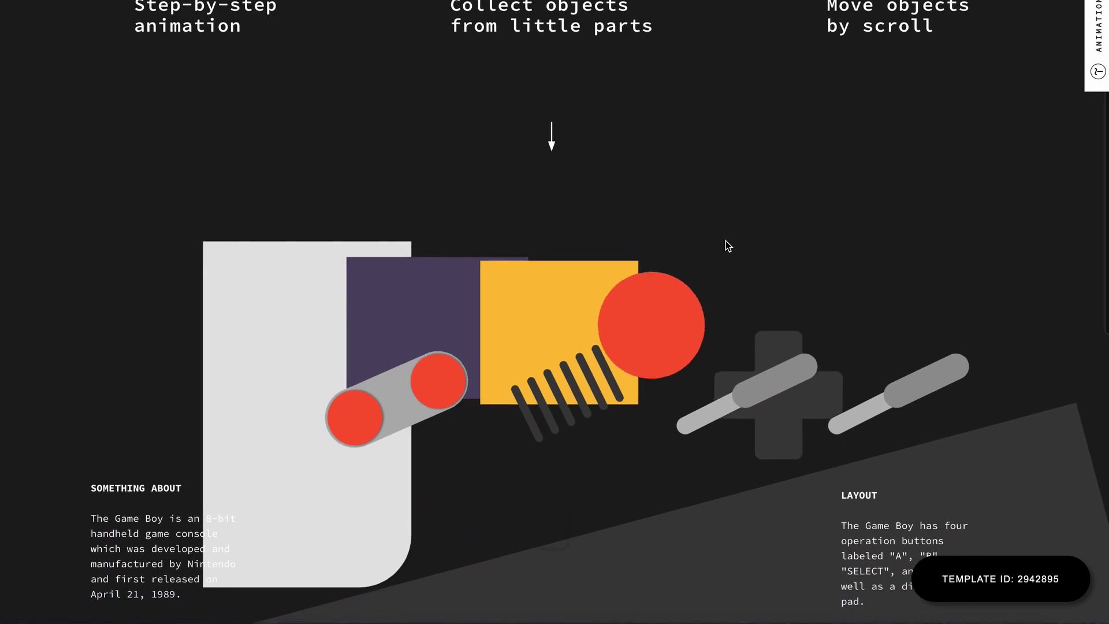
scroll(725, 240, "down", 3)
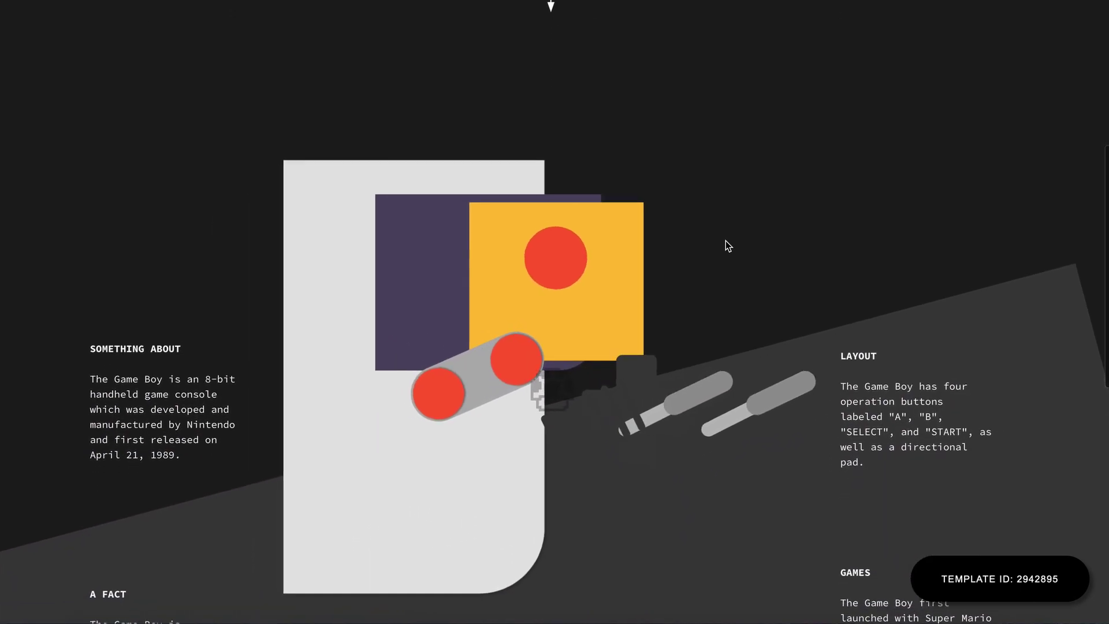
scroll(725, 241, "down", 2)
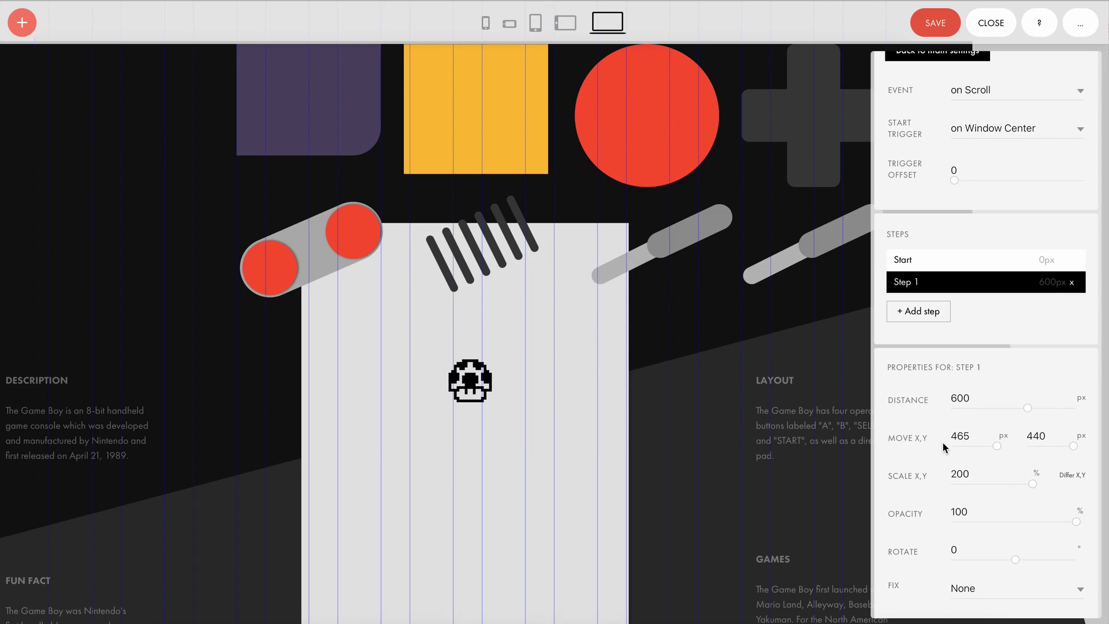
Step: Re-enter the white body's Step 1 values: move 465/440, scale 200 and distance 600
left_click_drag(950, 437, 1050, 437)
left_click(951, 265)
left_click(949, 283)
double_click(982, 474)
type("200")
double_click(978, 398)
type("600")
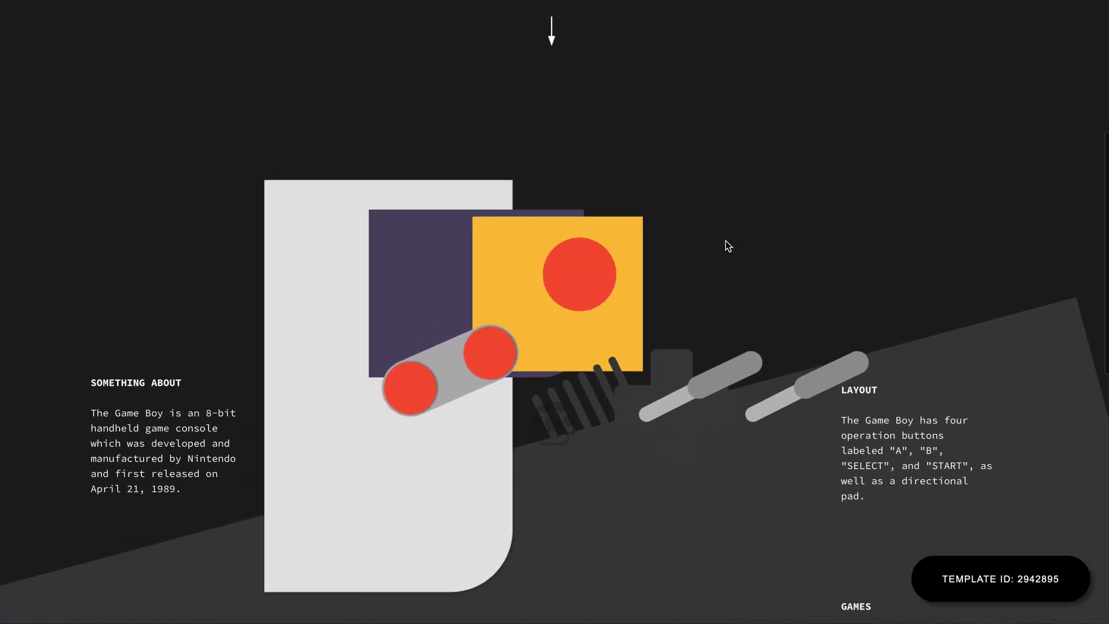
scroll(725, 241, "down", 3)
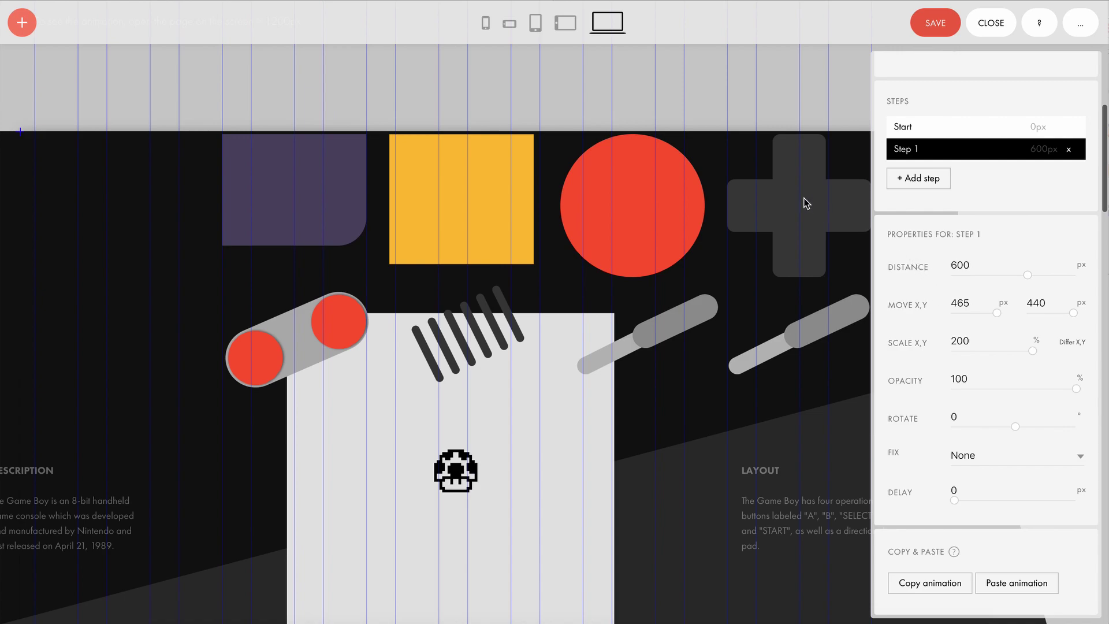
Step: Click through the screen, frame, pill and stick shapes, then select the tall white body
left_click(490, 172)
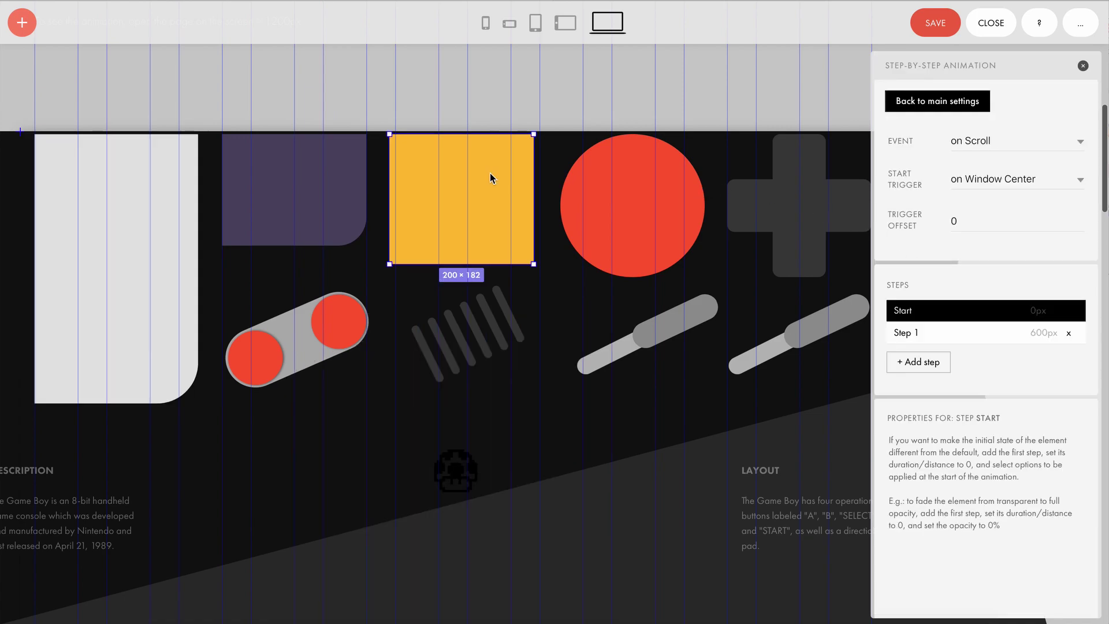
left_click(321, 189)
left_click(307, 340)
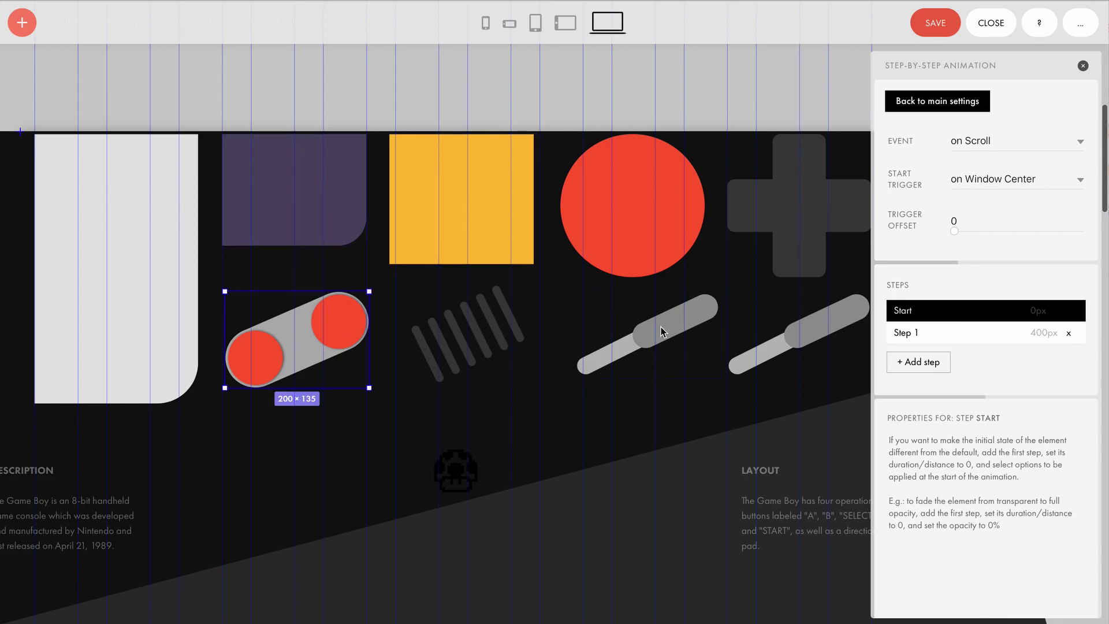
left_click(658, 326)
left_click_drag(850, 126, 164, 240)
left_click_drag(785, 401, 286, 333)
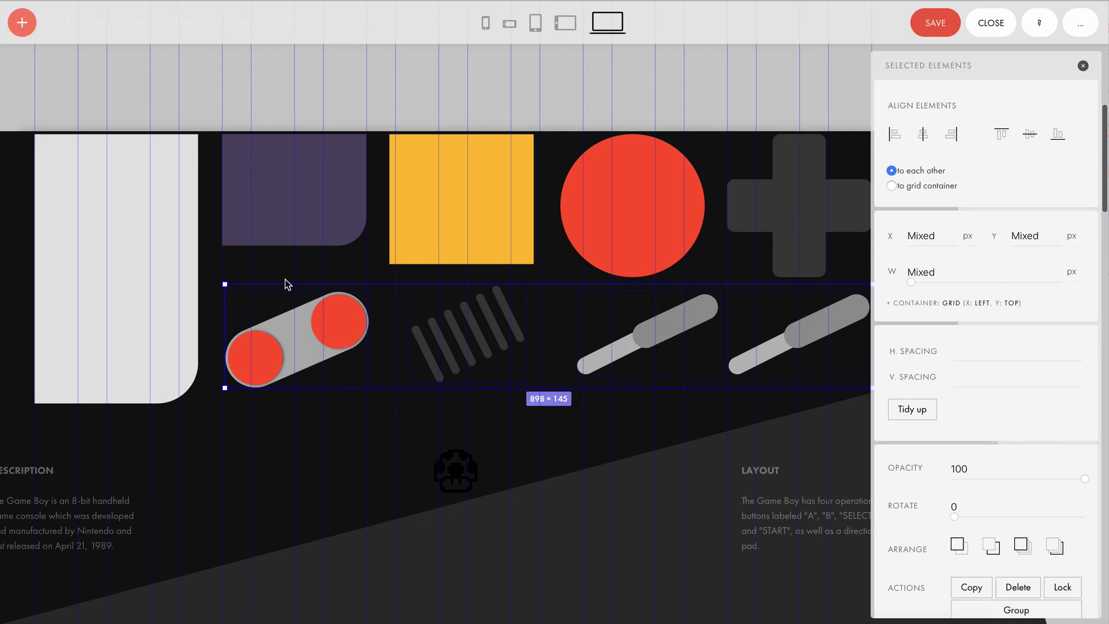
left_click(141, 235)
Step: Set the white body's animation start trigger to on Window Center
scroll(924, 404, "down", 5)
left_click(908, 508)
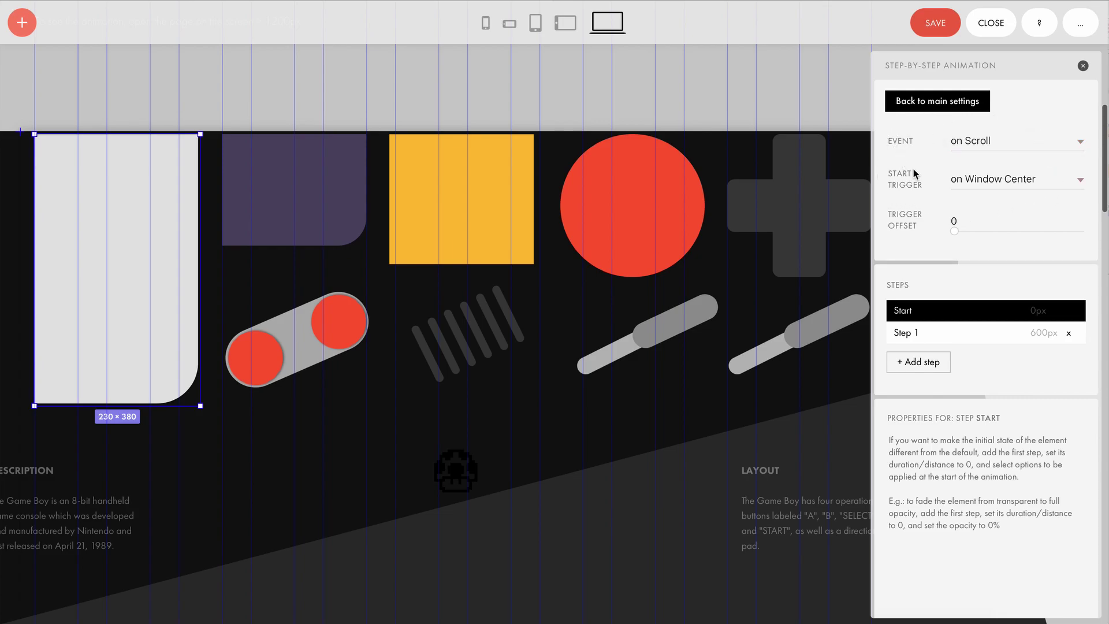
left_click(982, 181)
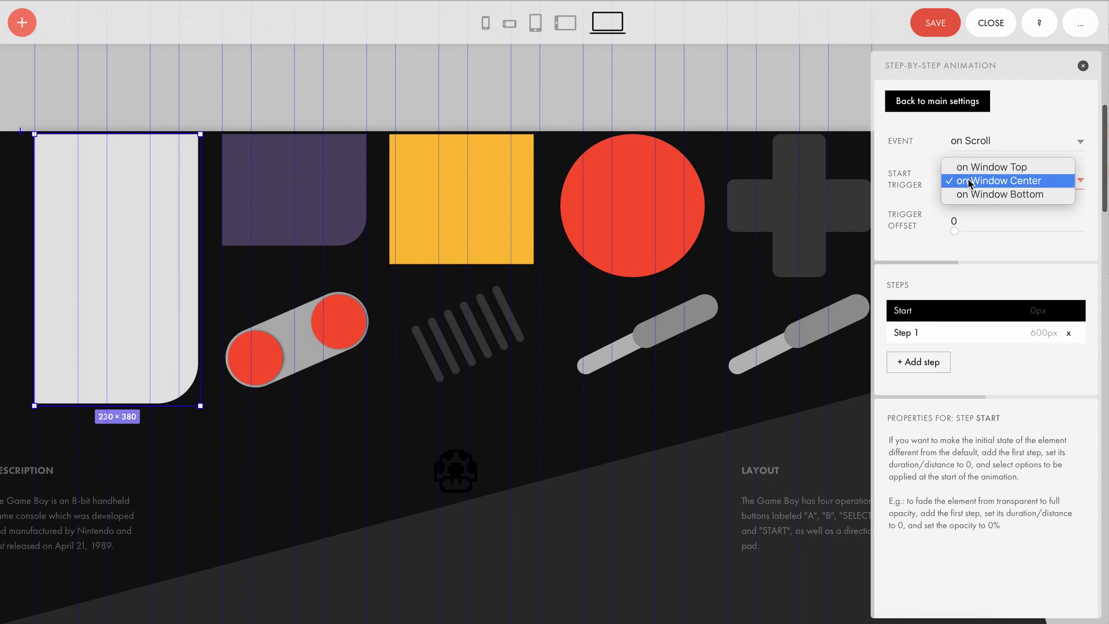
left_click(970, 183)
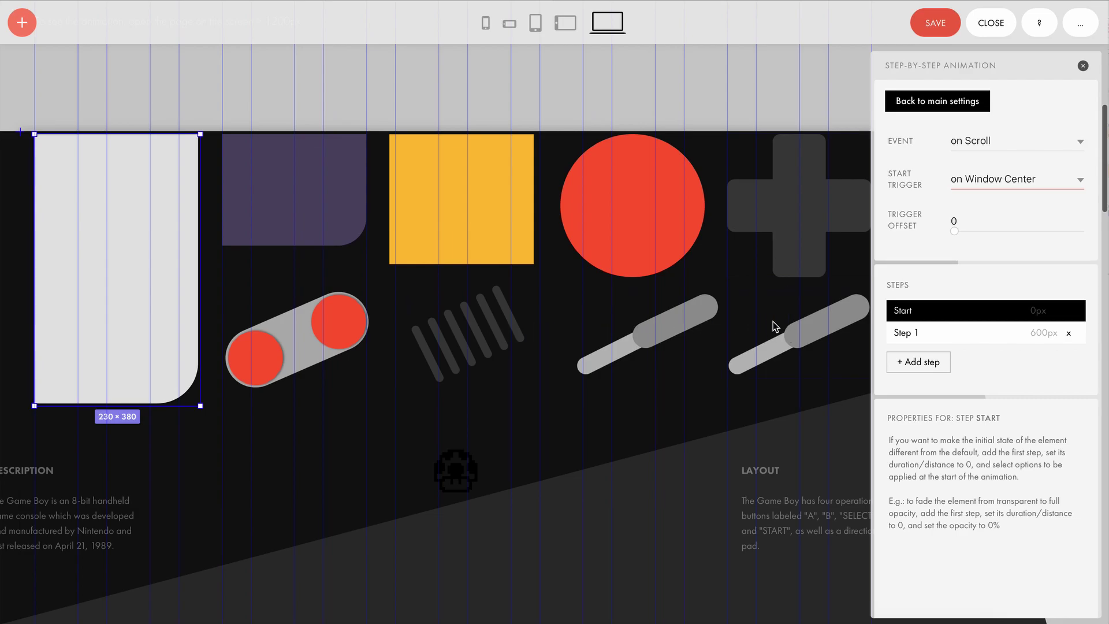
Step: Inspect the other shapes' animations, then show the white rectangle at its Step 1 position
left_click(829, 202)
left_click(677, 216)
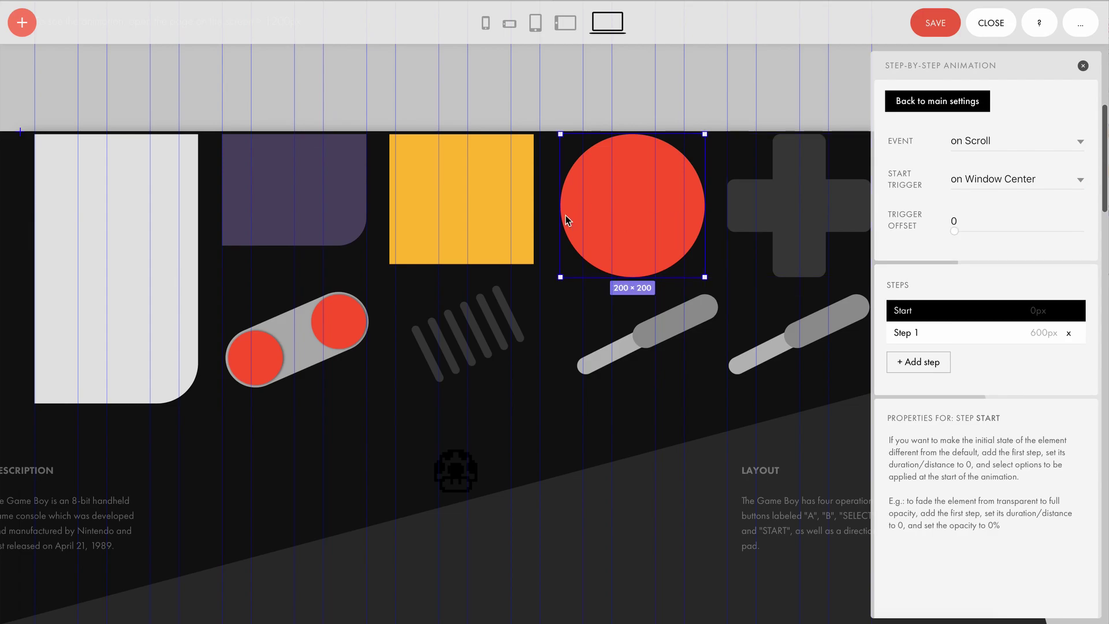
left_click(496, 210)
left_click(500, 317)
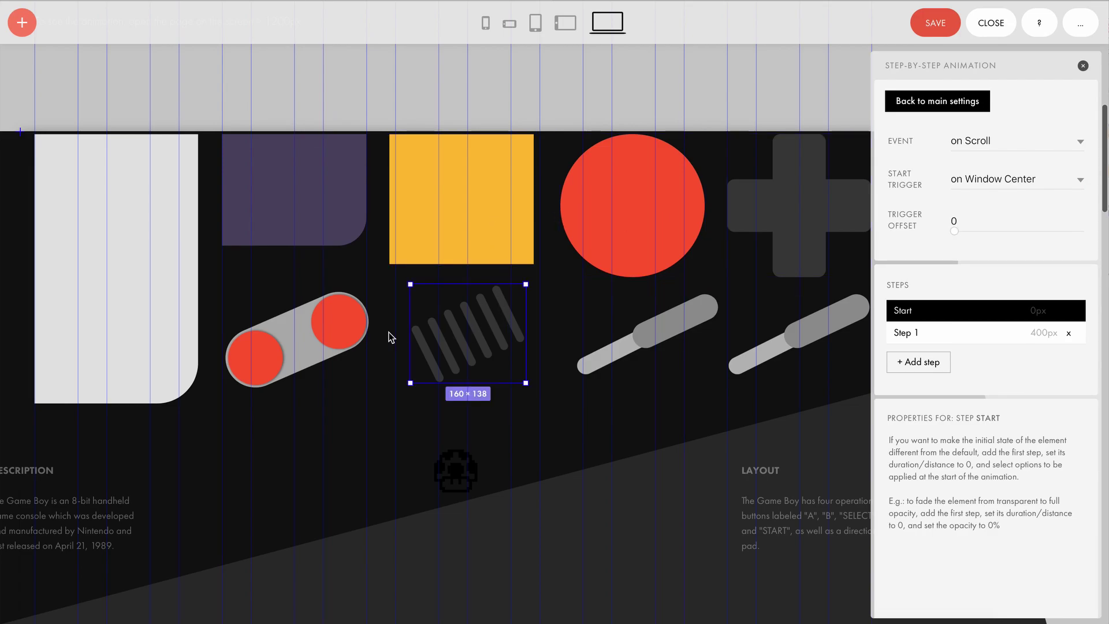
left_click(339, 331)
left_click(648, 334)
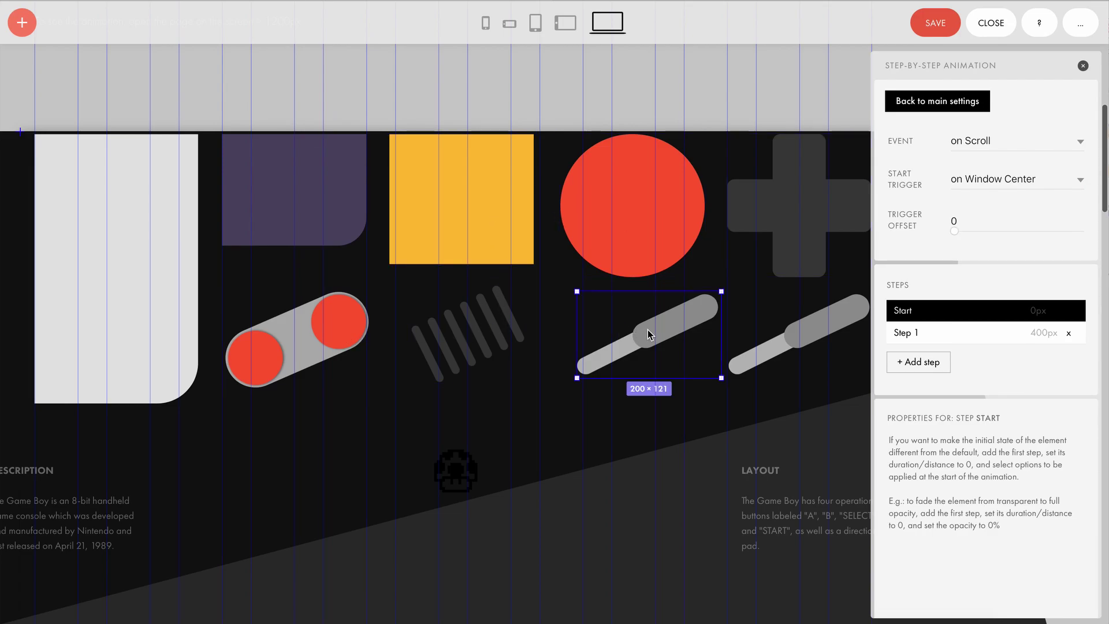
left_click(131, 242)
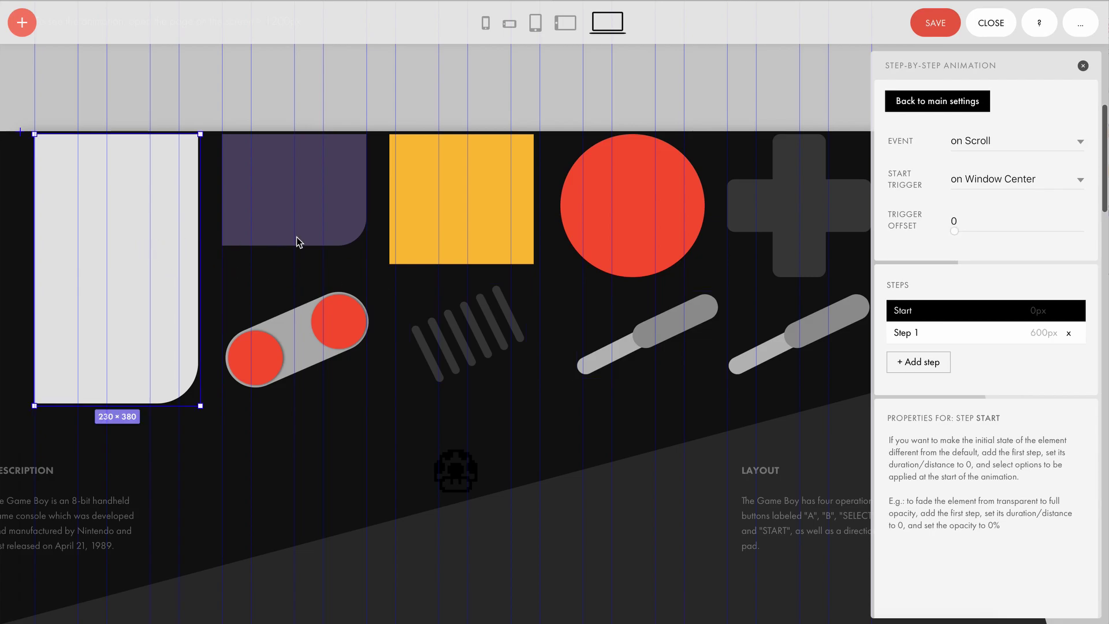
left_click(936, 334)
Step: Show the purple rounded rectangle at Step 1 and check its 600px distance
scroll(906, 487, "down", 3)
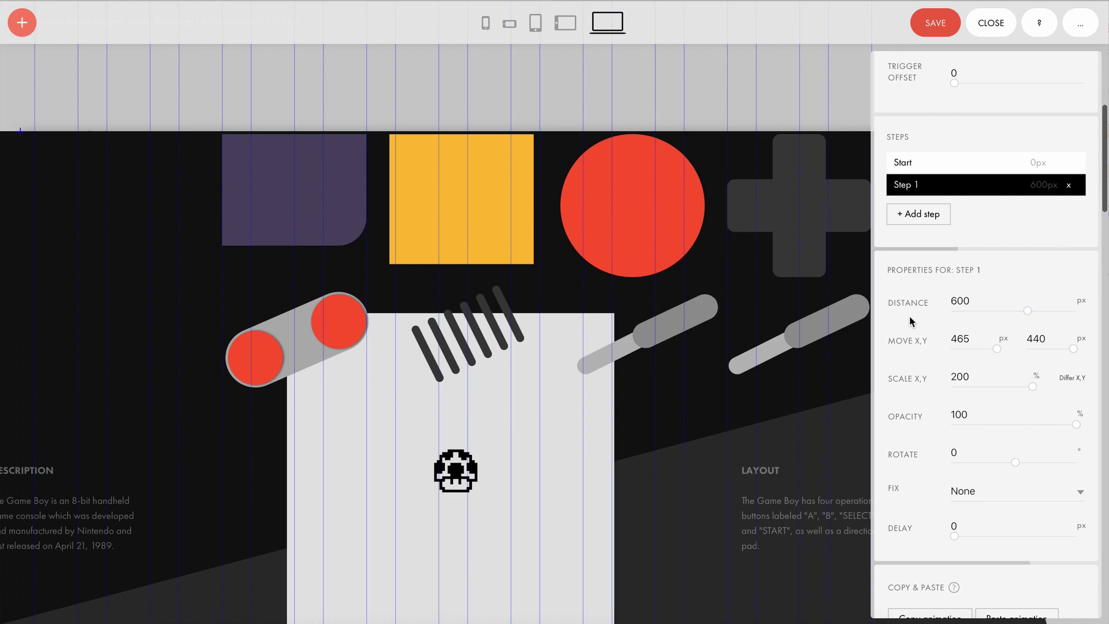
left_click(286, 191)
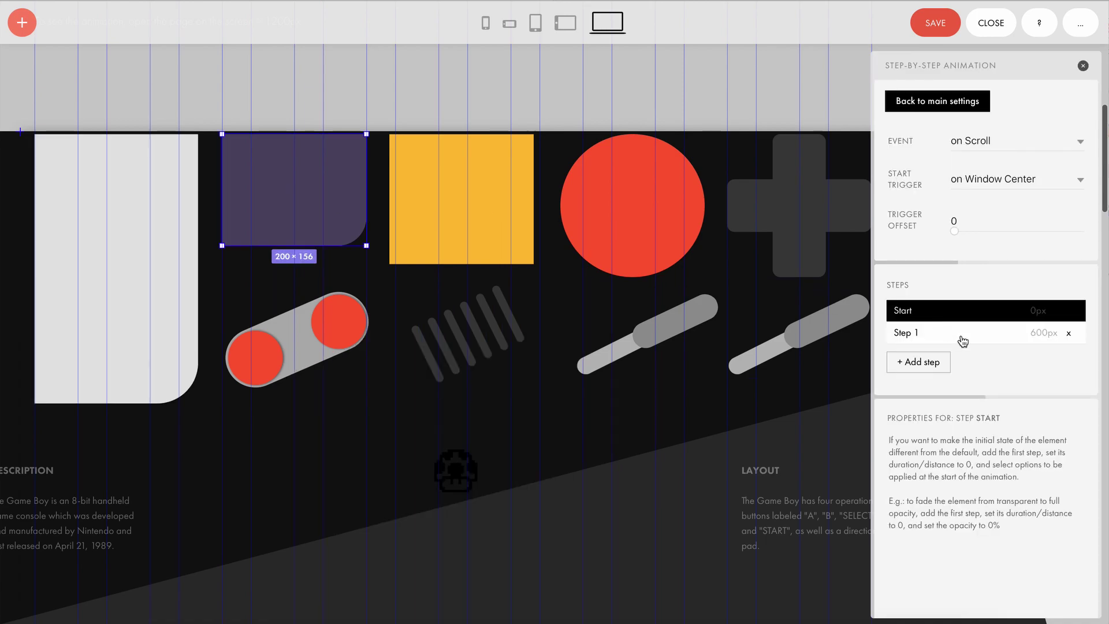
left_click(964, 333)
scroll(899, 478, "down", 2)
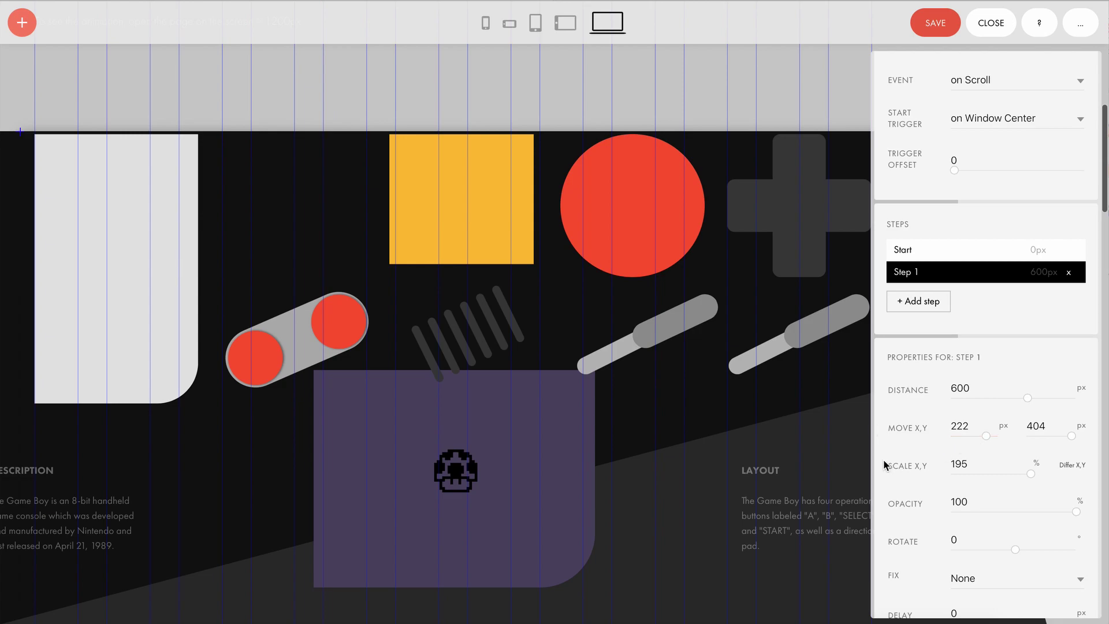
double_click(977, 388)
left_click(980, 388)
Step: Show the yellow square at Step 1 and check its 600px distance
left_click(498, 229)
left_click(947, 337)
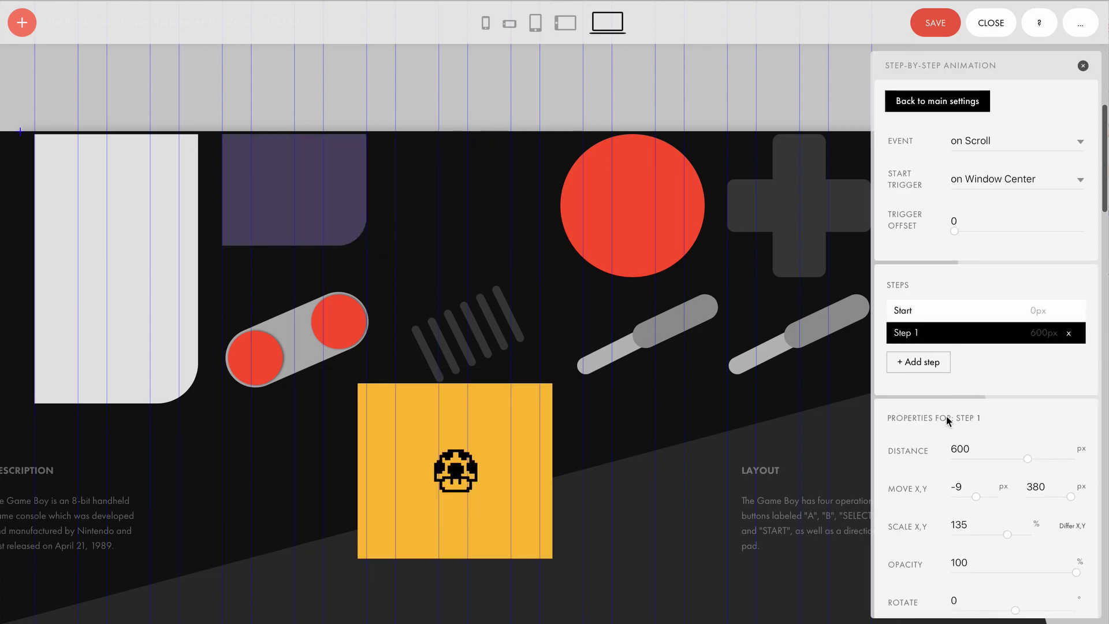
scroll(930, 523, "down", 2)
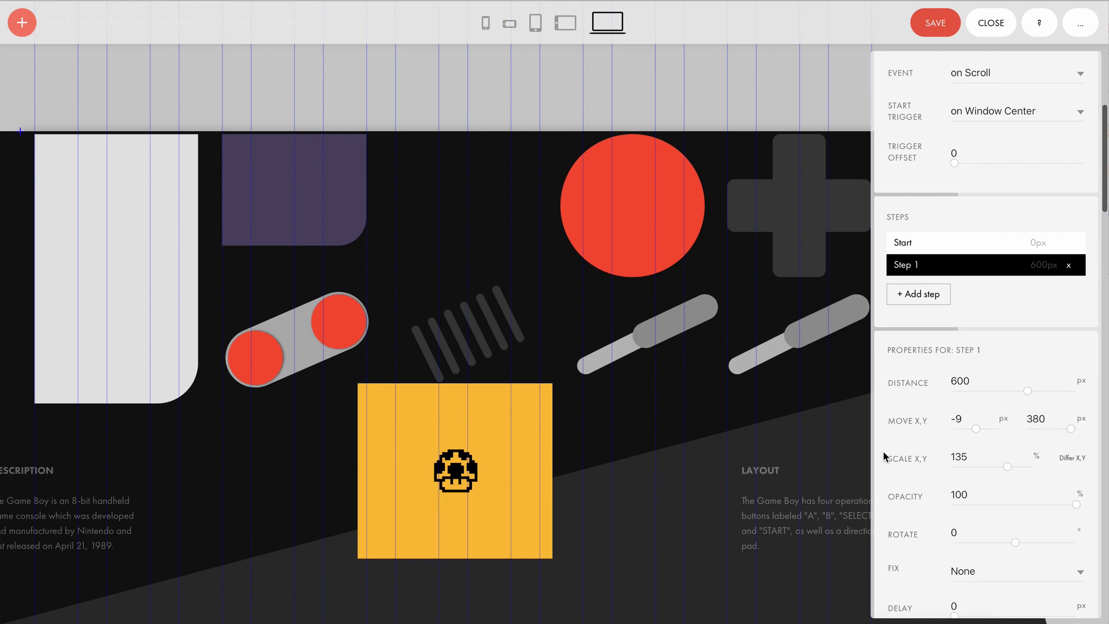
left_click(983, 381)
Step: Show the cross-shaped D-pad at Step 1 and check its 600px distance
left_click(638, 238)
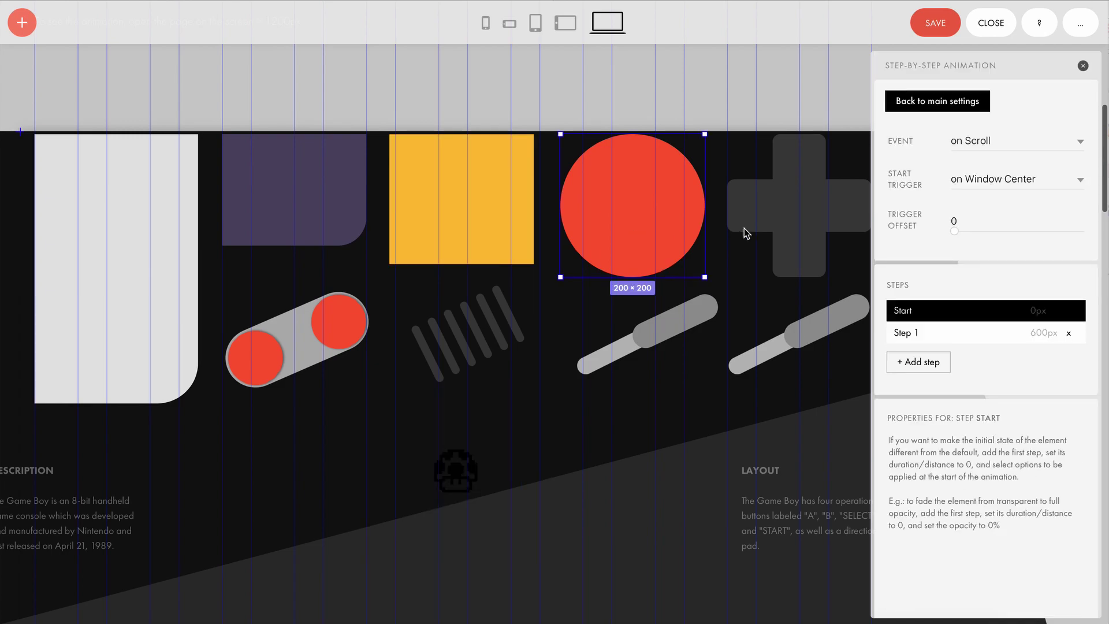
left_click(816, 228)
left_click(968, 335)
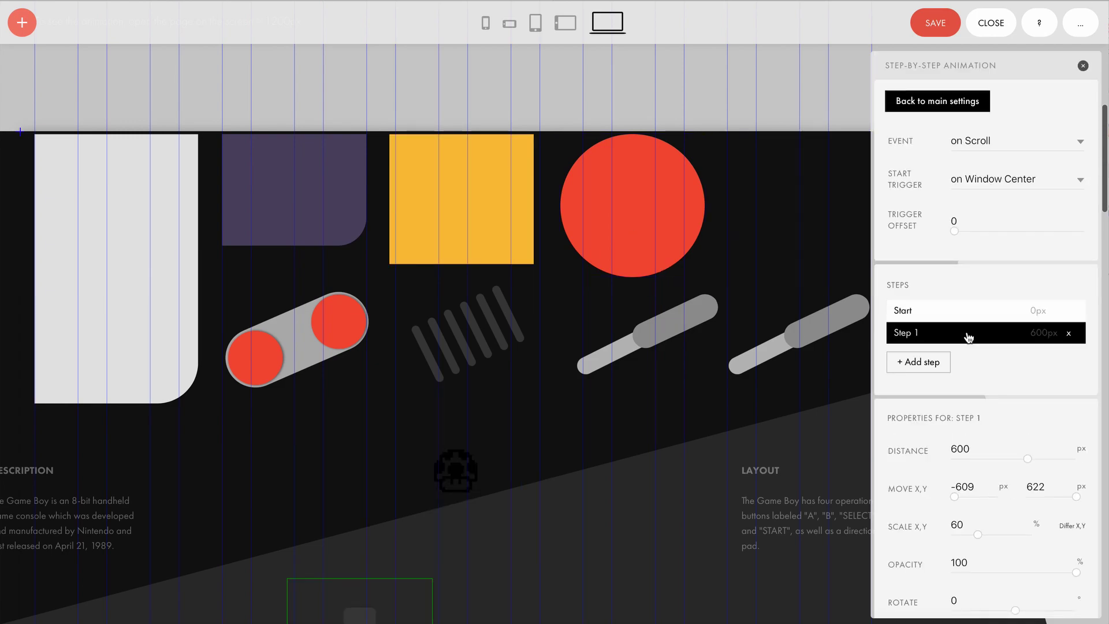
double_click(973, 449)
left_click(984, 444)
scroll(647, 450, "down", 2)
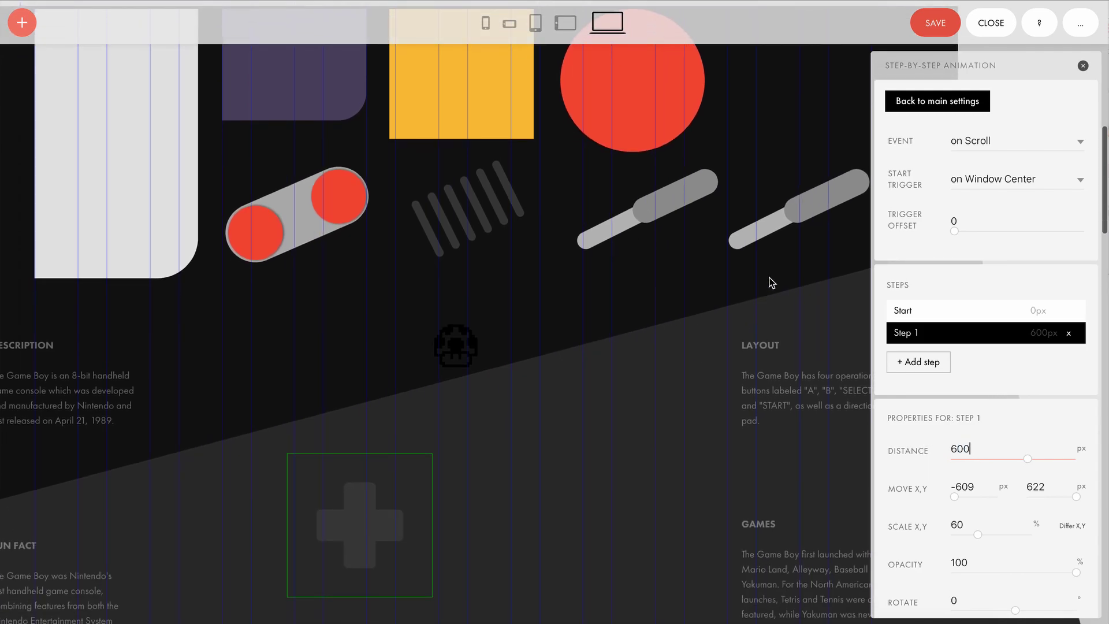
left_click(784, 213)
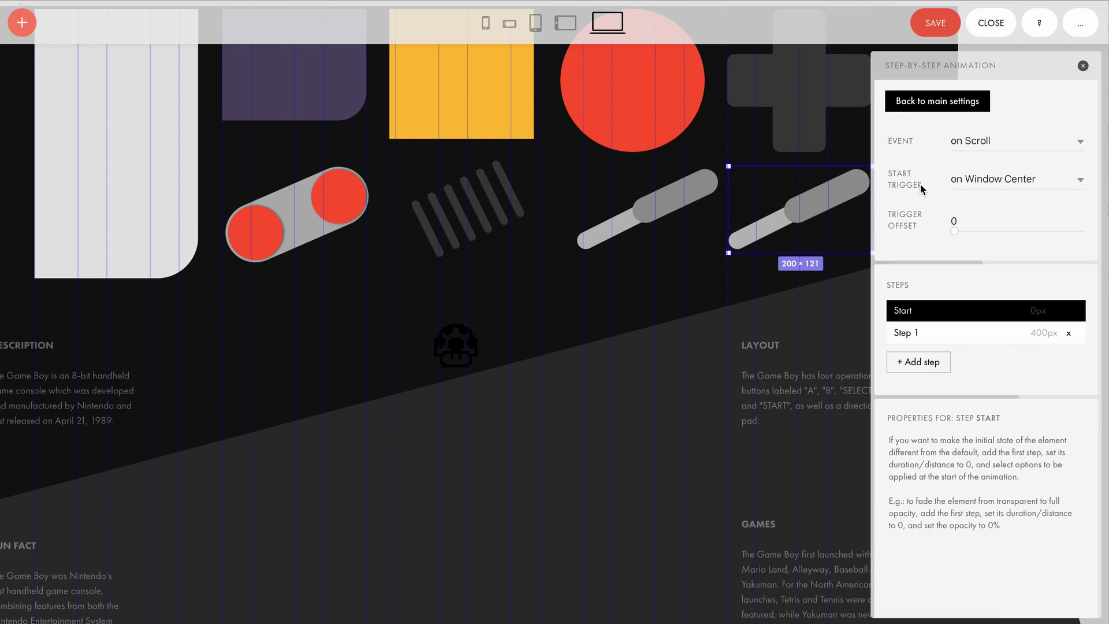
Step: Show the right grey stick's Step 1 and check its 400px distance
left_click(956, 338)
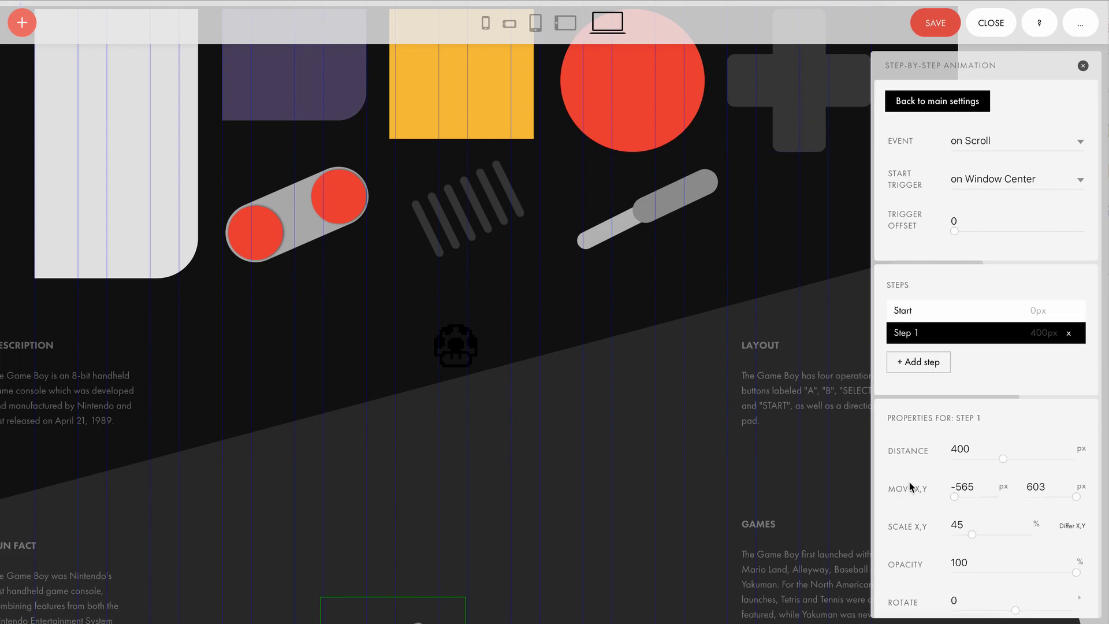
scroll(907, 488, "down", 2)
scroll(633, 554, "down", 2)
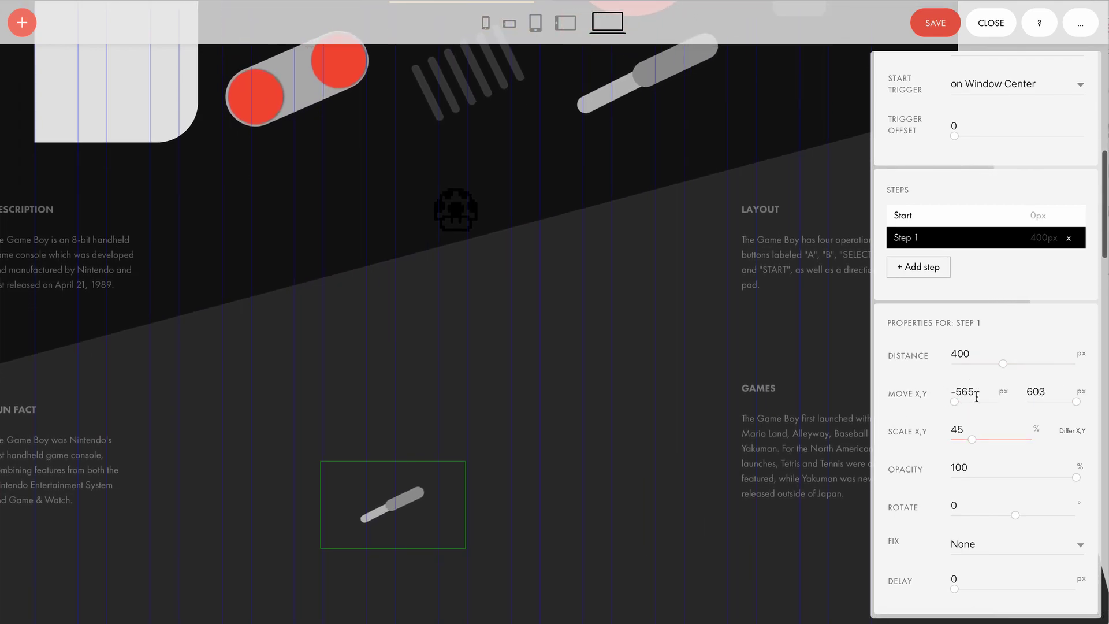
double_click(979, 354)
left_click(979, 354)
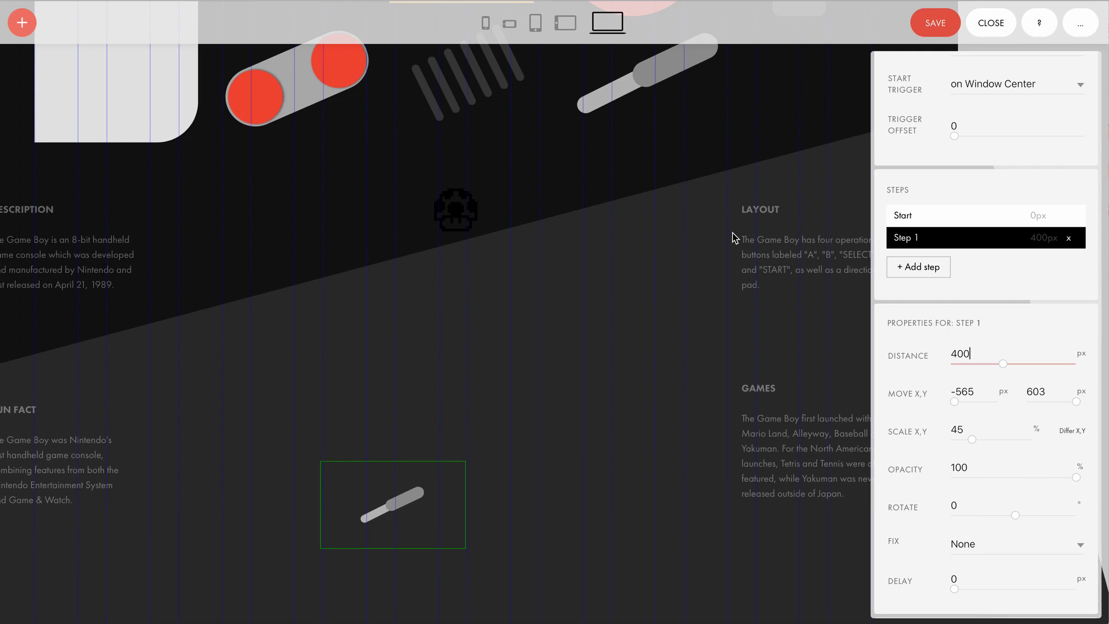
Step: Select the red-button pill and check its Step 1 distance of 400px
left_click(632, 88)
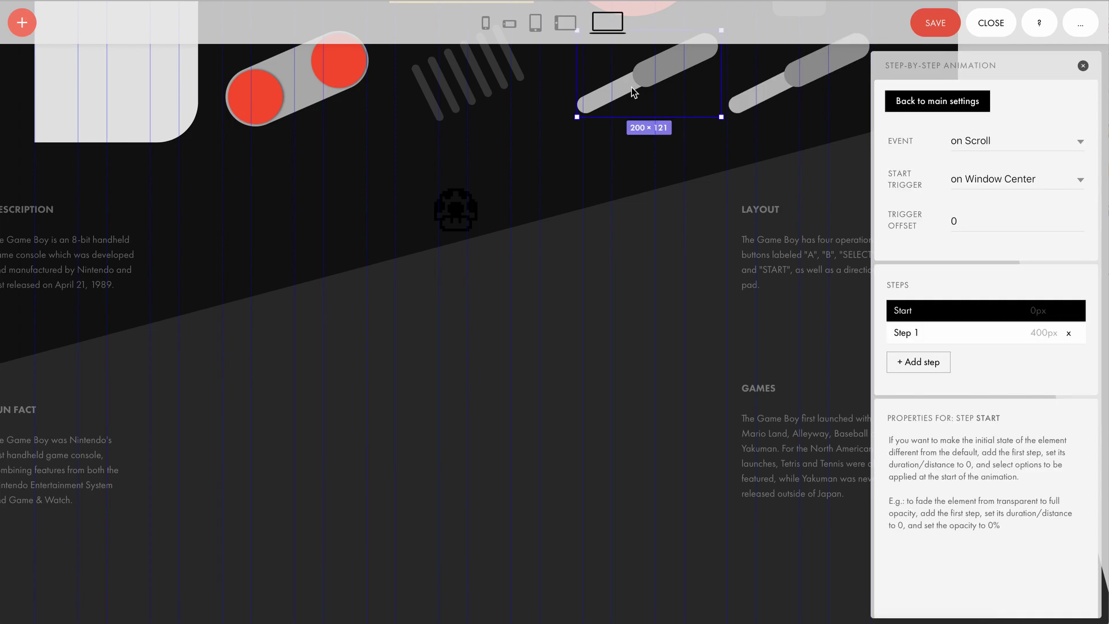
left_click(484, 81)
left_click(341, 72)
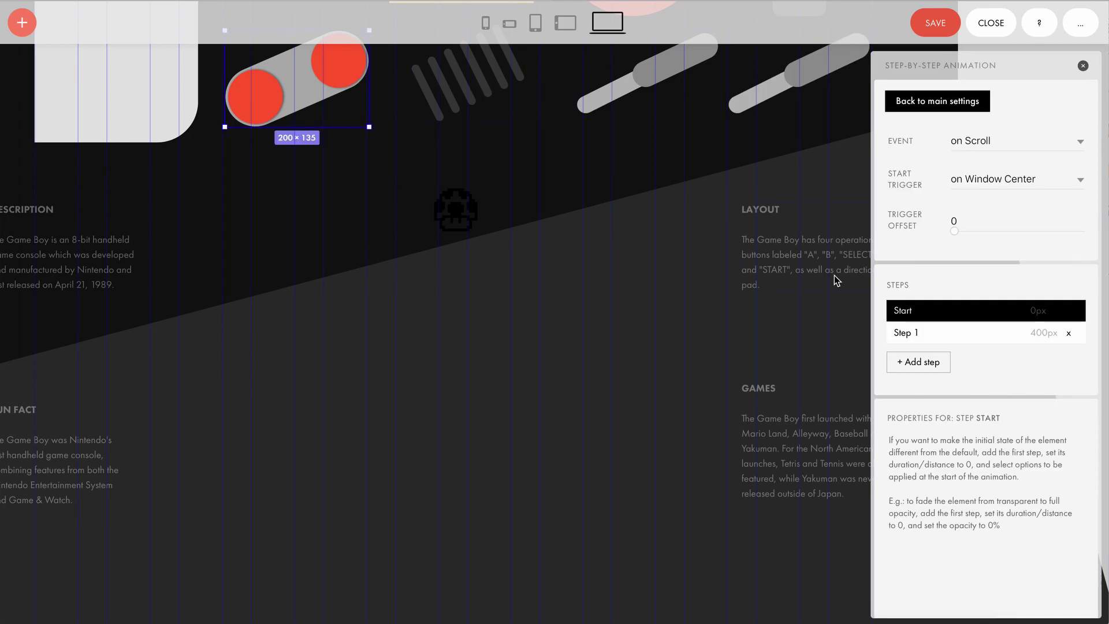
left_click(943, 331)
left_click_drag(979, 452, 934, 447)
left_click(1005, 442)
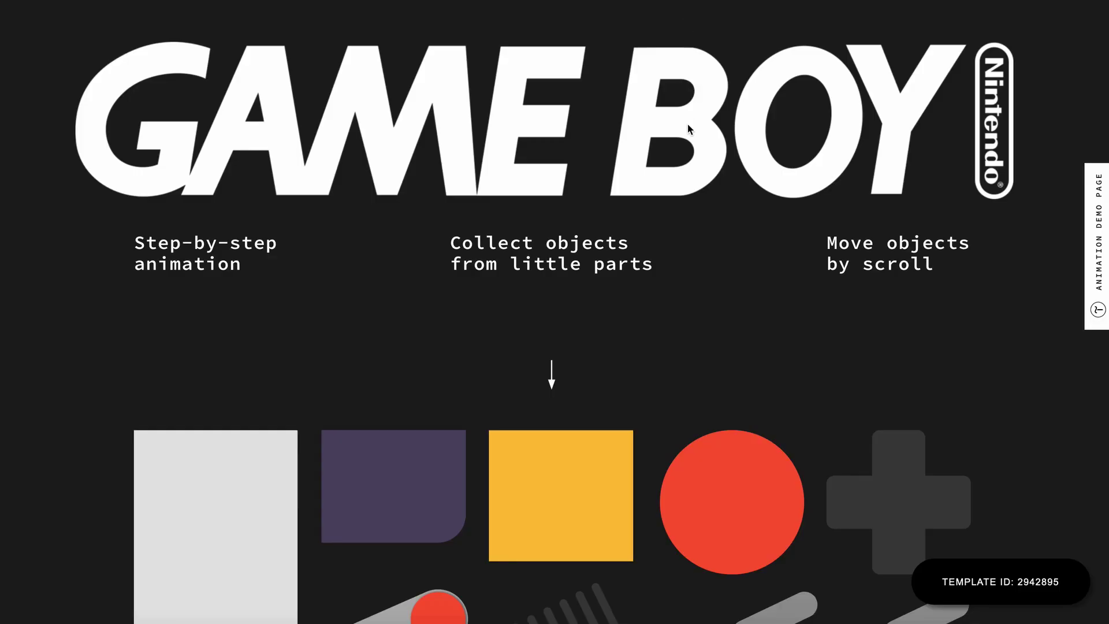
Step: Scroll the preview up and down until the shapes fully assemble into the Game Boy console
scroll(676, 202, "down", 5)
scroll(675, 203, "up", 2)
scroll(673, 196, "up", 2)
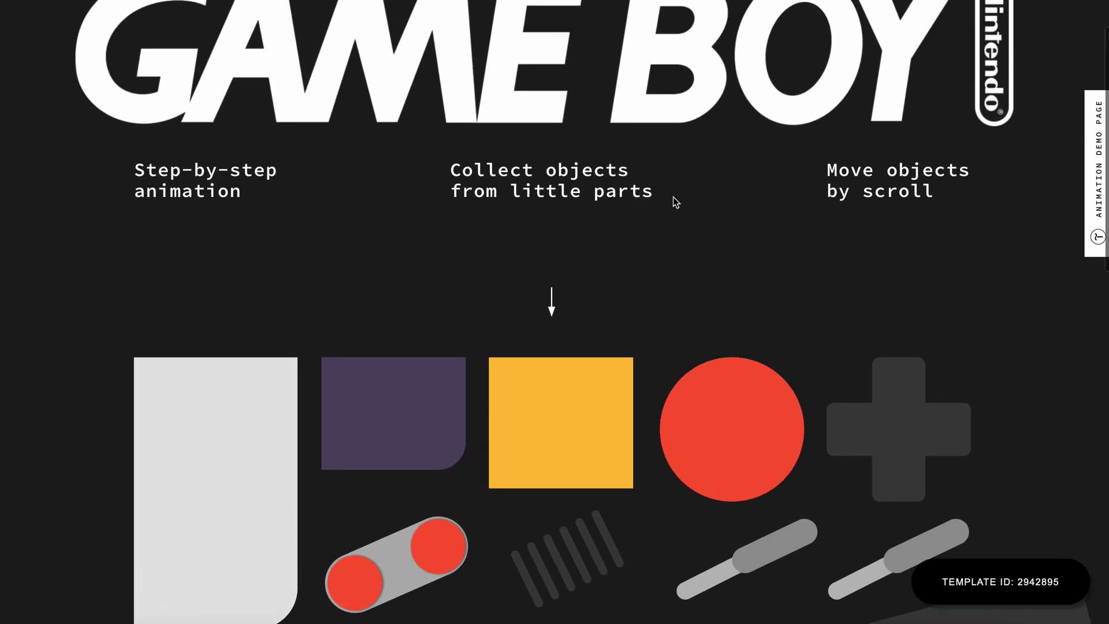
scroll(673, 196, "down", 3)
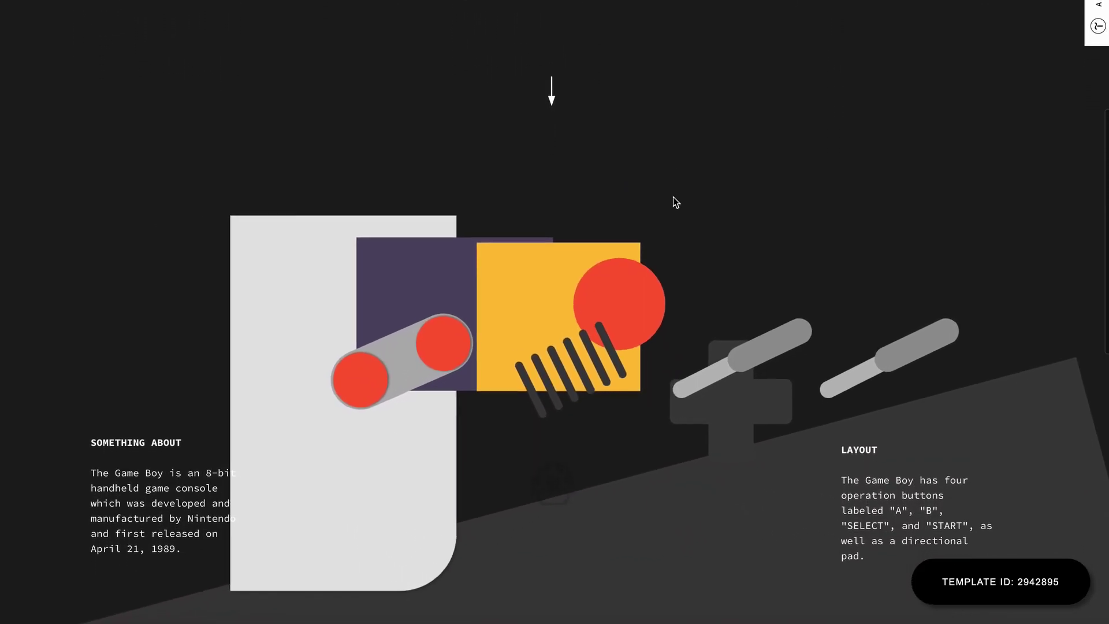
scroll(674, 196, "down", 2)
scroll(674, 196, "down", 2)
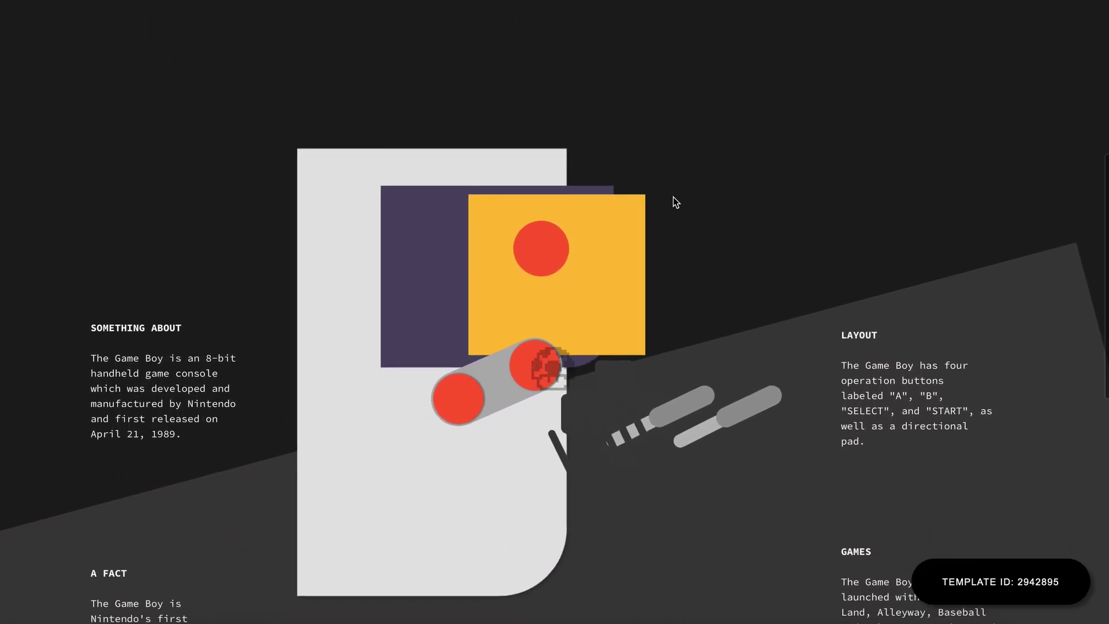
scroll(674, 197, "down", 2)
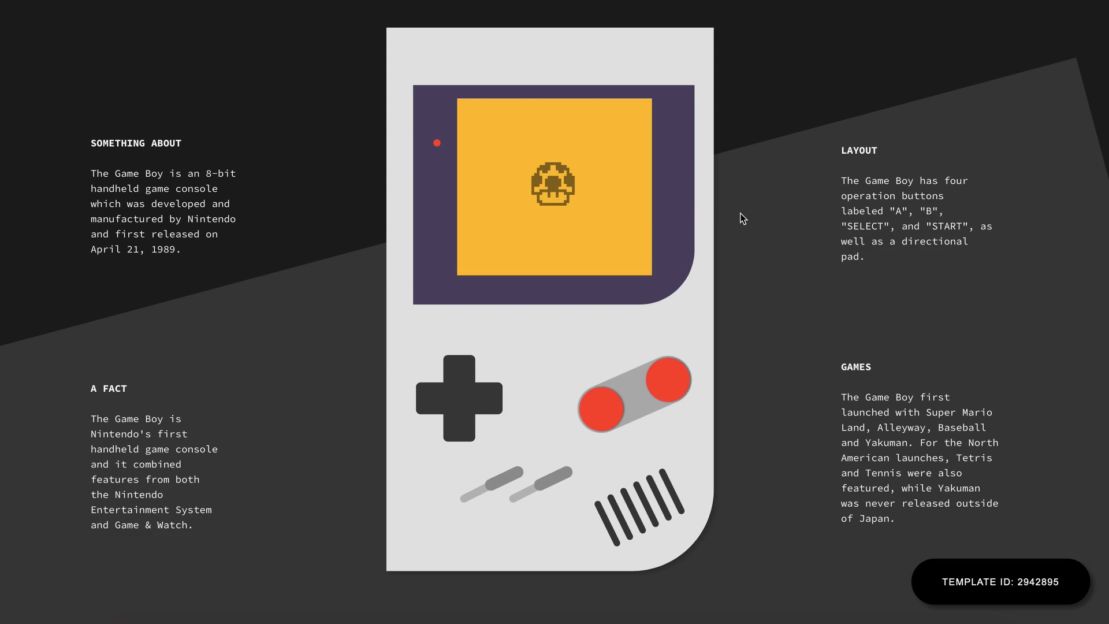
scroll(742, 219, "up", 1)
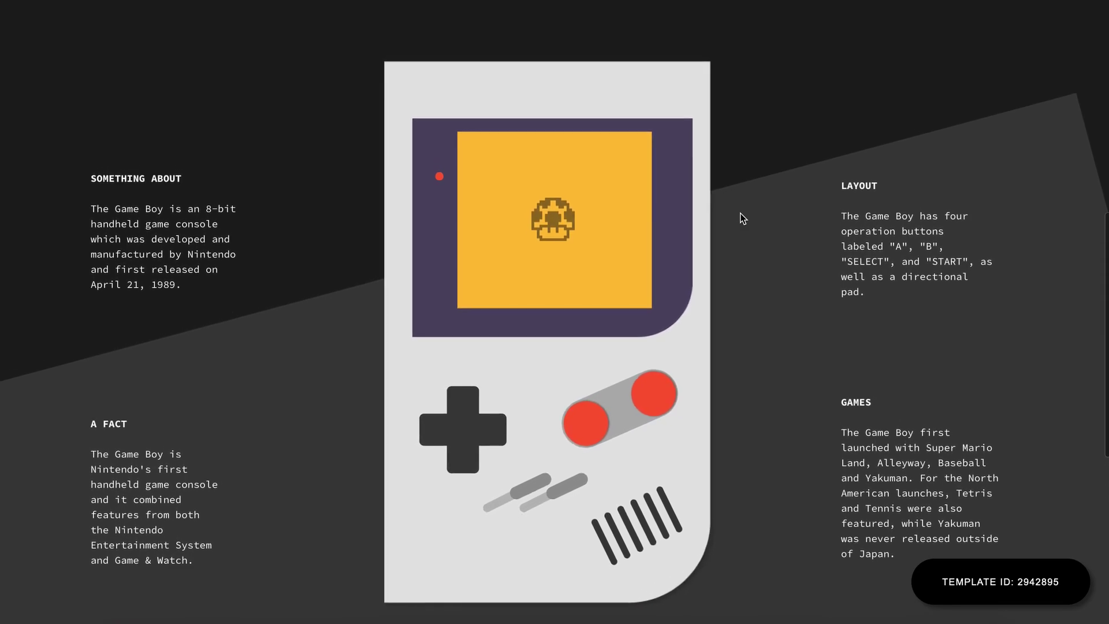
scroll(743, 218, "up", 3)
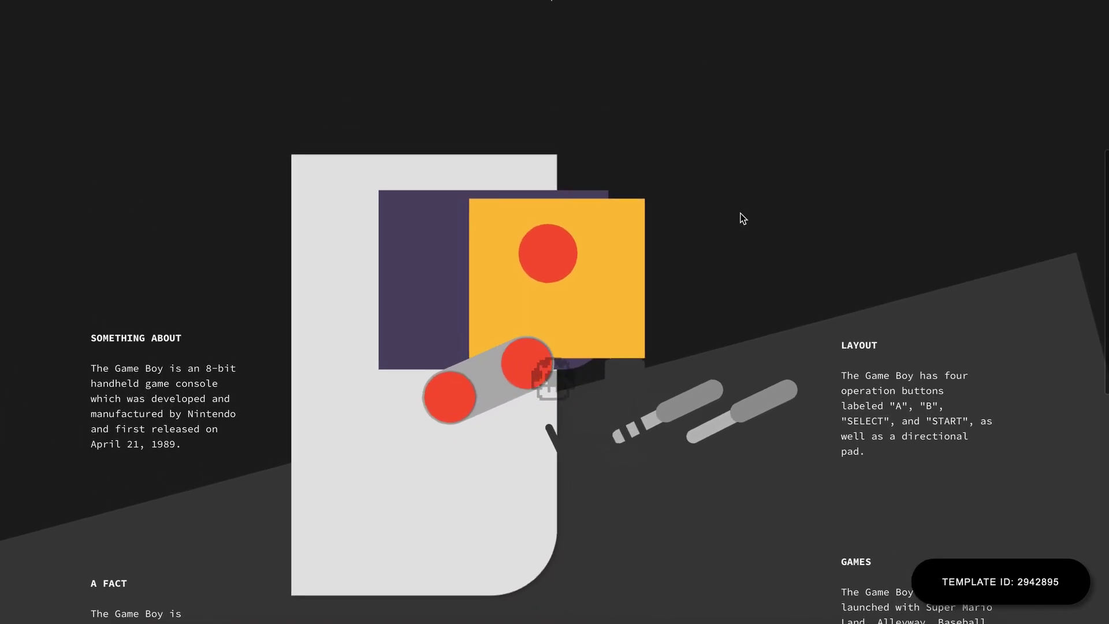
scroll(743, 218, "up", 3)
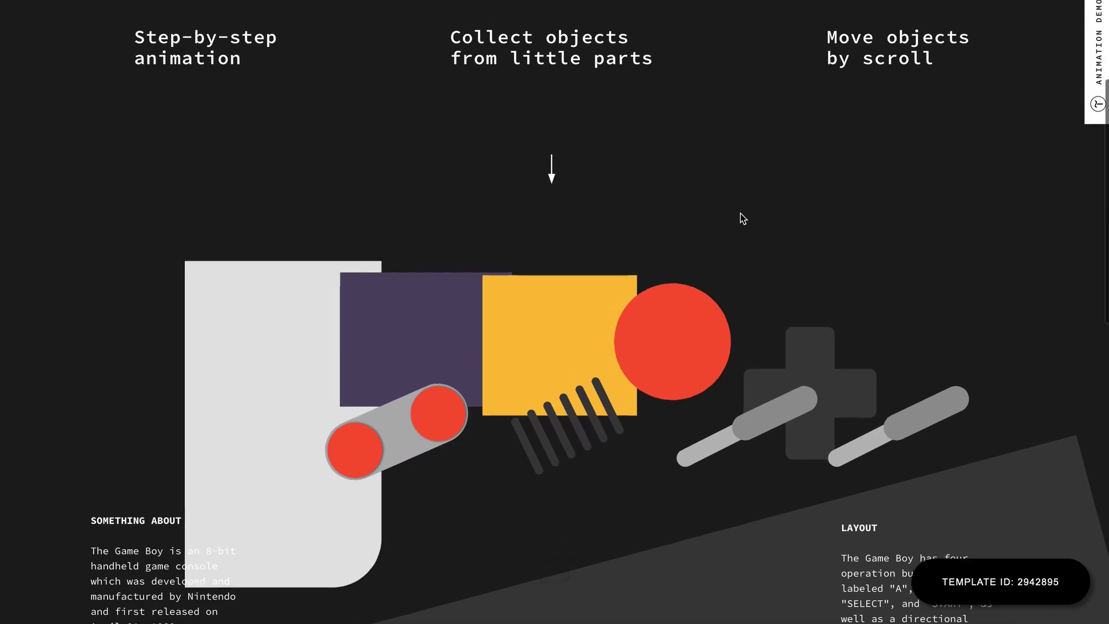
scroll(743, 218, "up", 1)
scroll(742, 219, "down", 1)
scroll(743, 218, "down", 2)
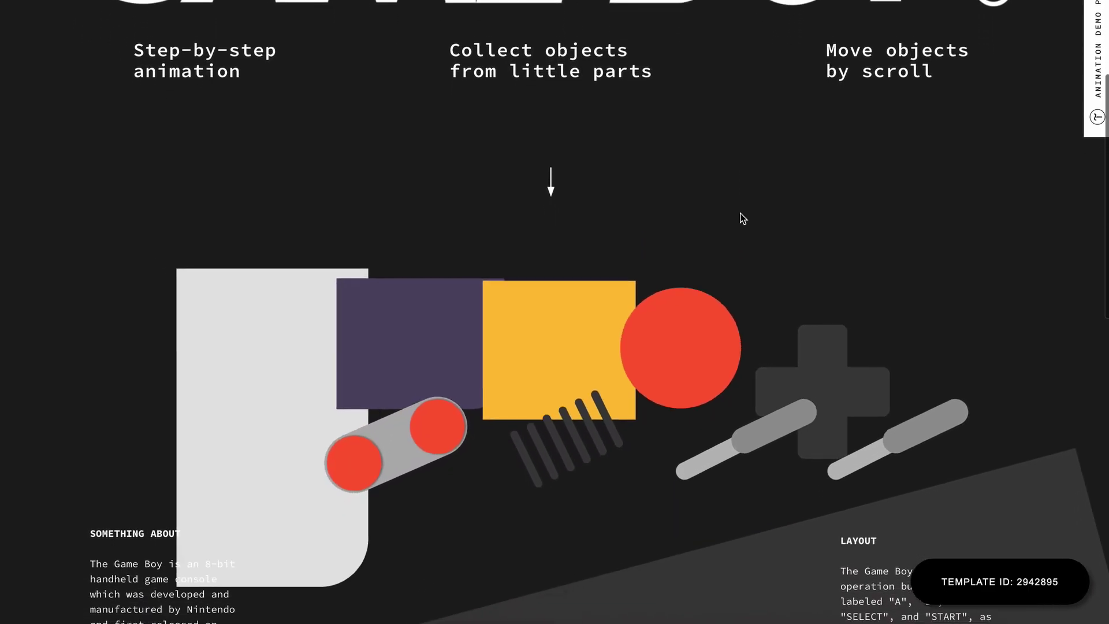
scroll(743, 218, "down", 2)
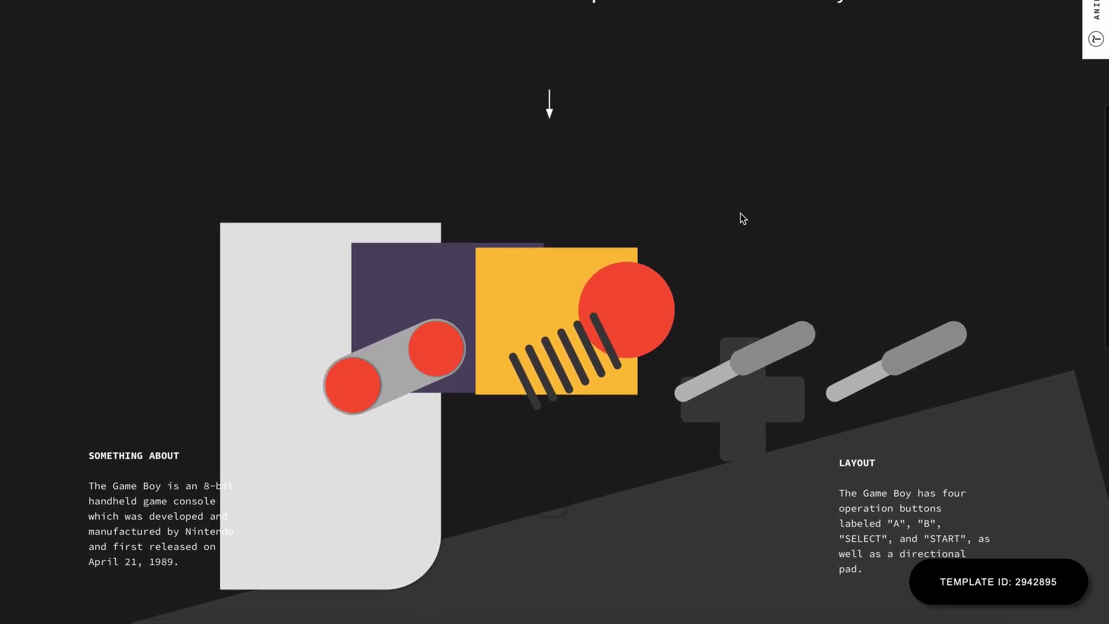
scroll(743, 218, "down", 2)
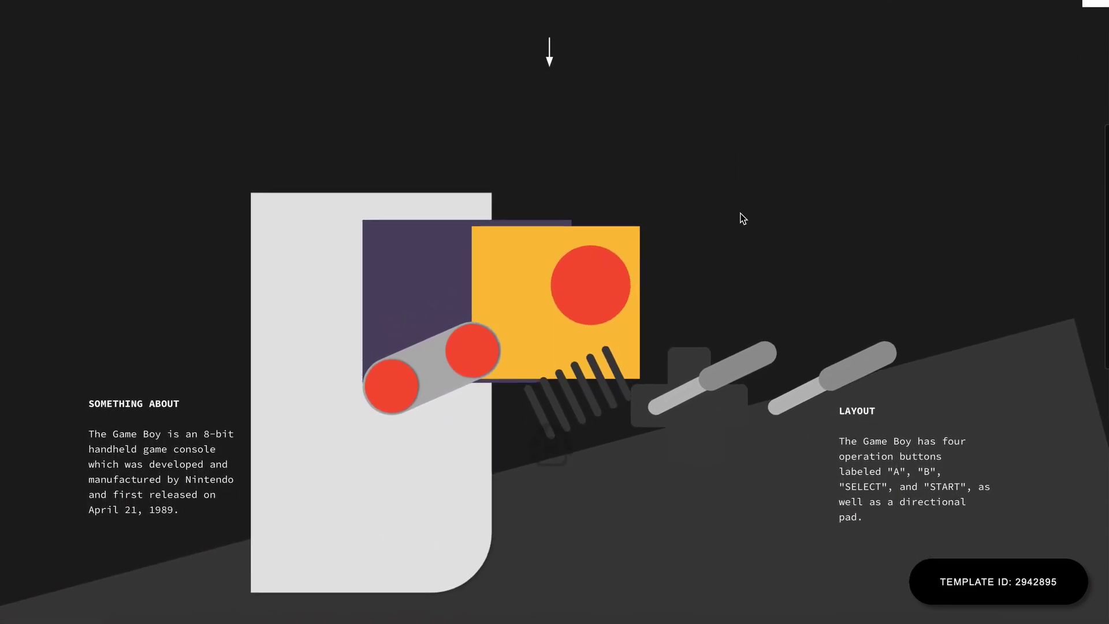
scroll(743, 218, "down", 4)
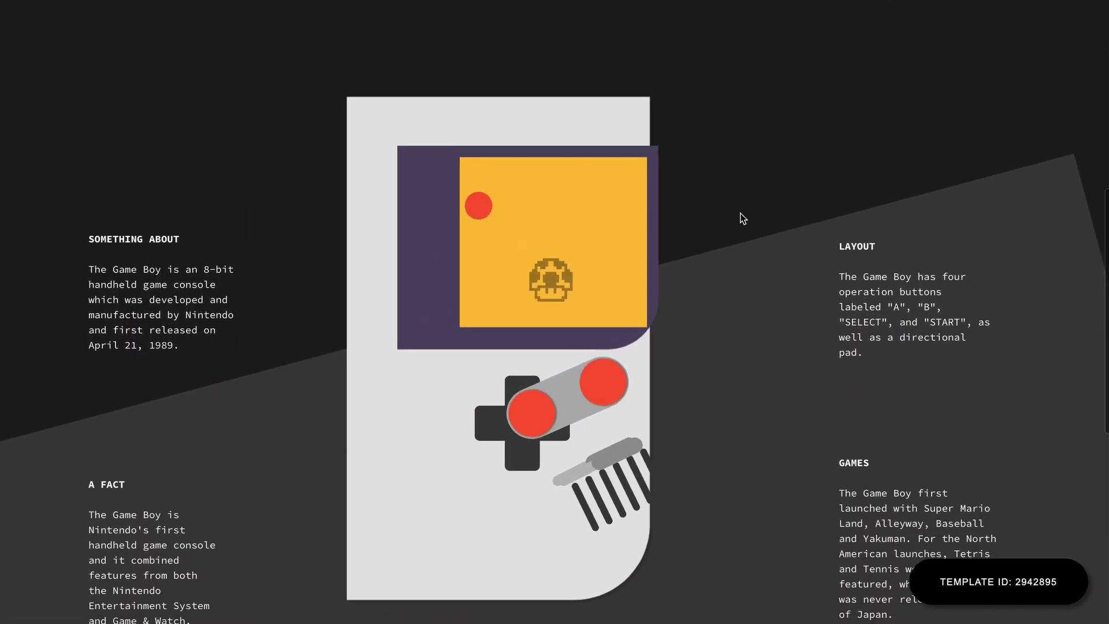
scroll(743, 218, "down", 2)
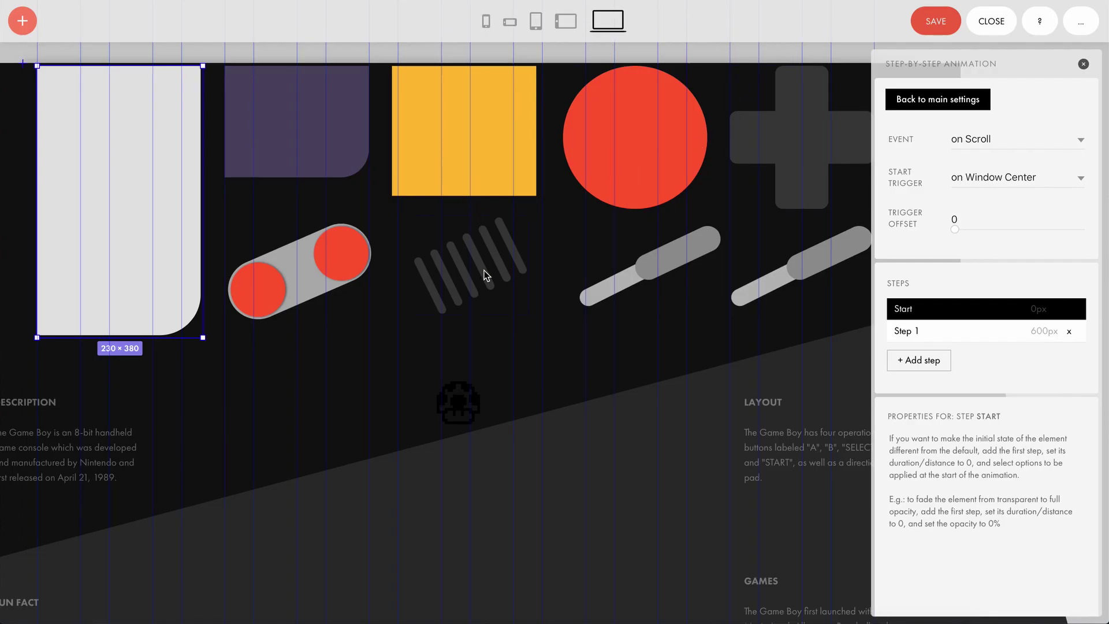
Step: Check the speaker stripes' Step 1 distance, then click through the screen, sticks and red circle
left_click(486, 275)
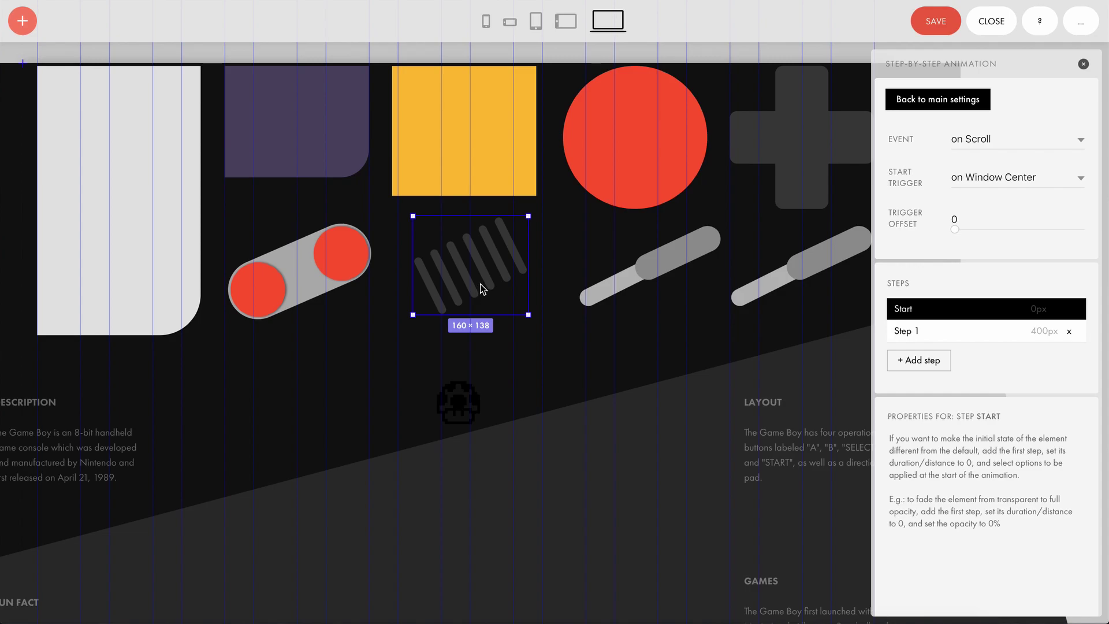
left_click(1003, 334)
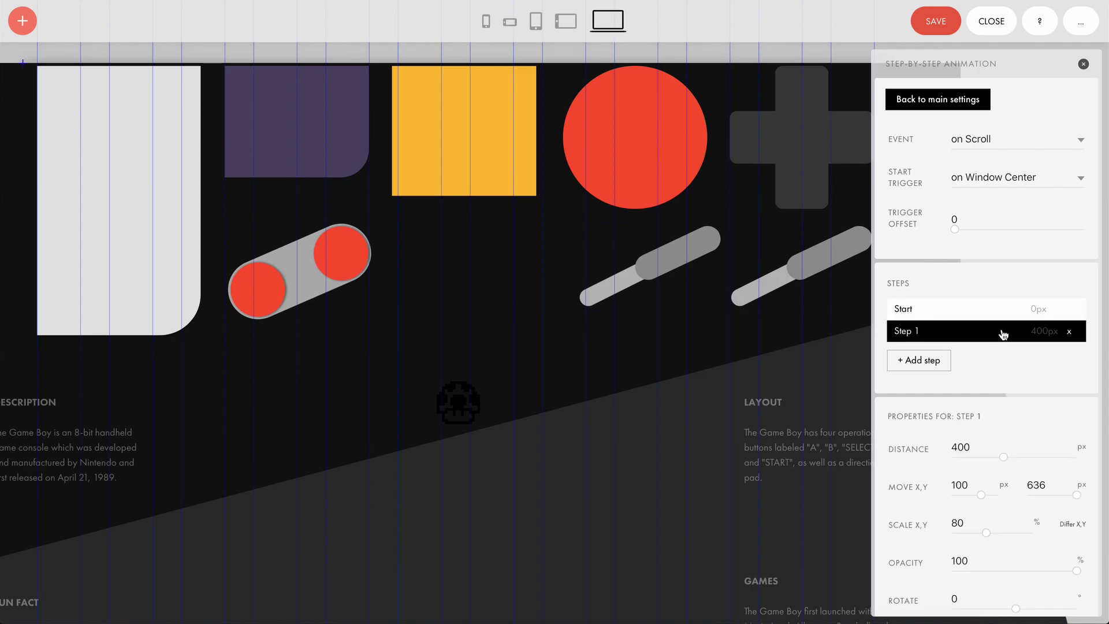
left_click_drag(973, 448, 911, 449)
left_click(981, 448)
left_click(479, 145)
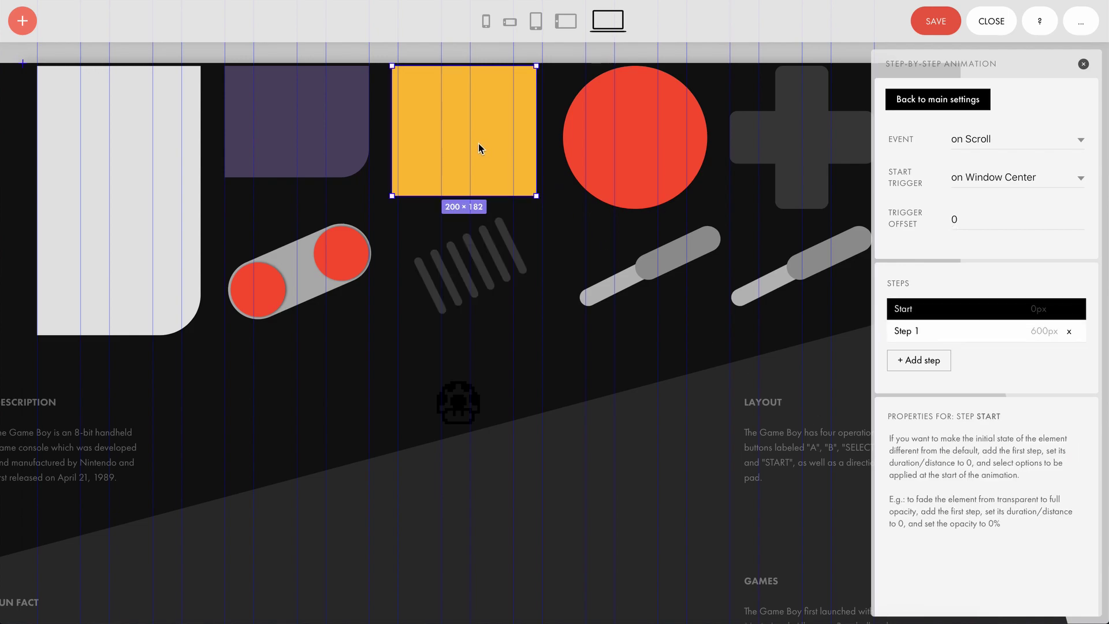
left_click(644, 275)
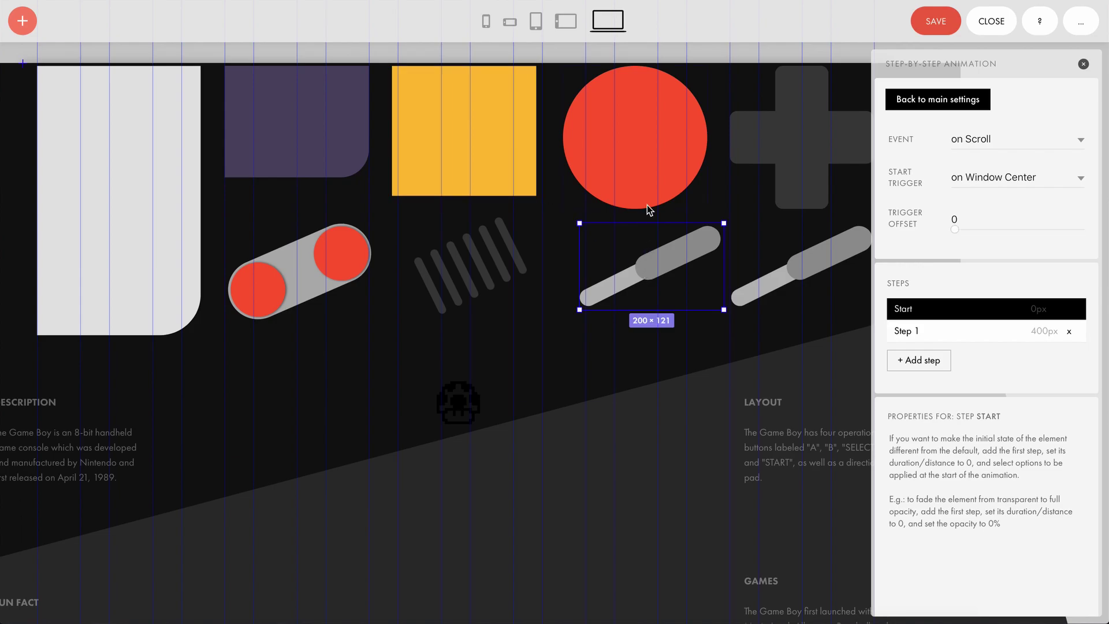
left_click(640, 151)
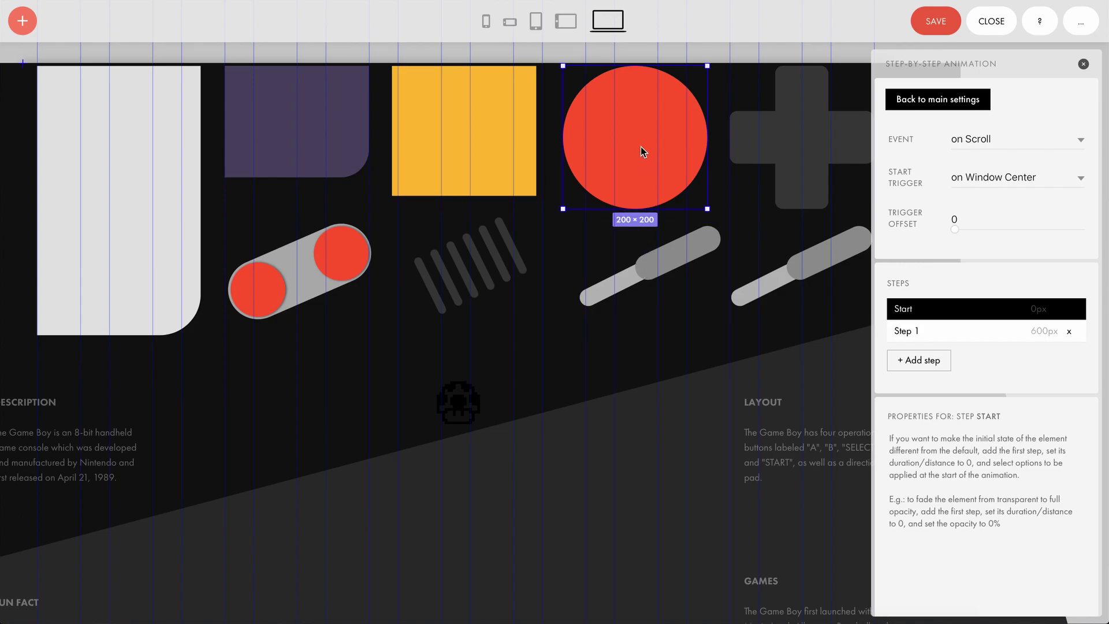
left_click(814, 257)
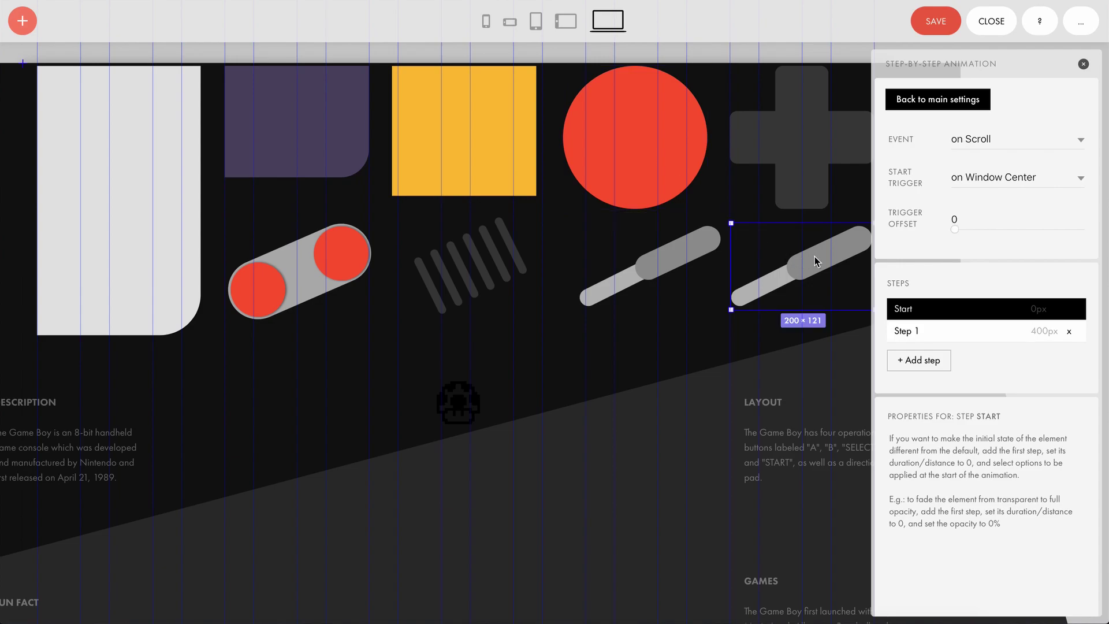
left_click(632, 153)
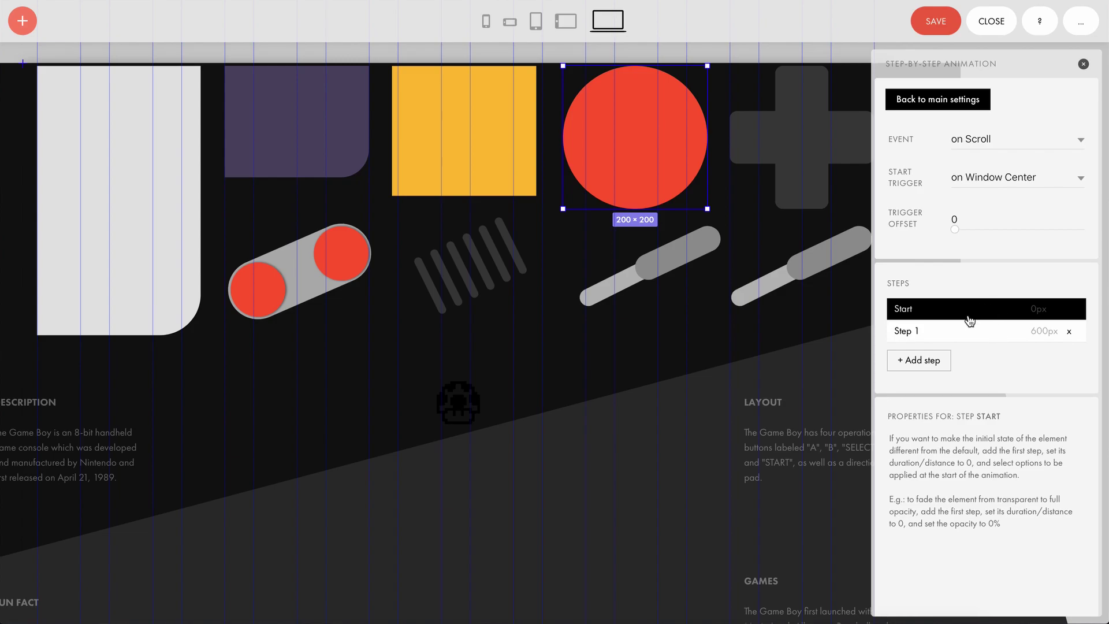
Step: Set the red circle's Step 1 horizontal move to -200 px
left_click(976, 340)
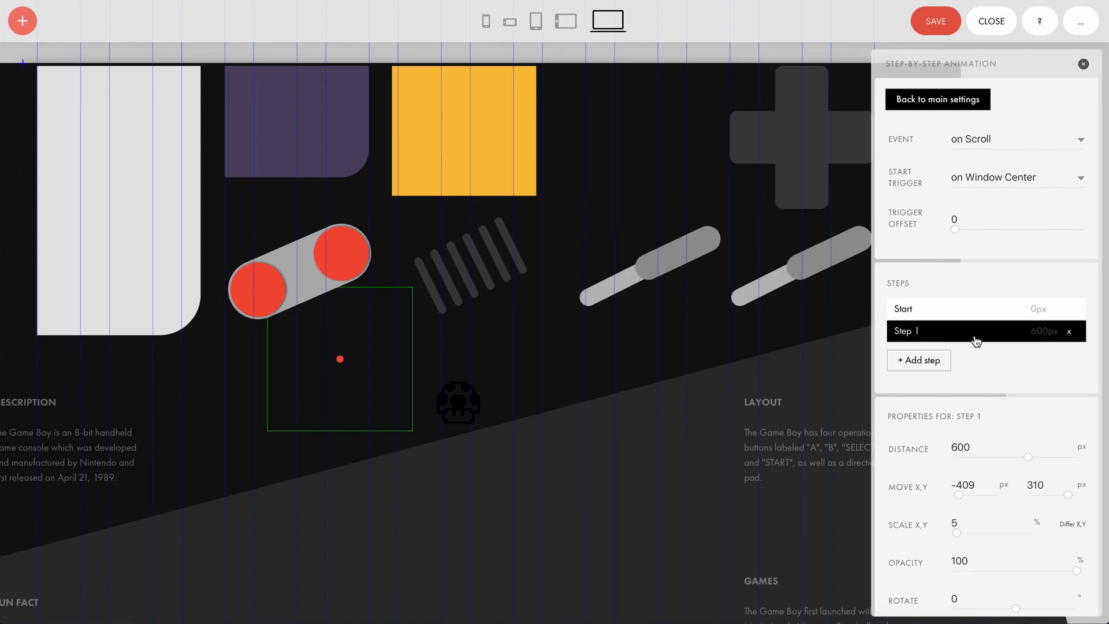
double_click(977, 447)
left_click(973, 485)
type("9")
mouse_move(958, 498)
left_mouse_down()
mouse_move(979, 493)
mouse_move(958, 494)
left_mouse_up()
Step: Select the white Game Boy body and show its Step 1 settings at 600 px
scroll(581, 424, "down", 3)
scroll(580, 424, "up", 3)
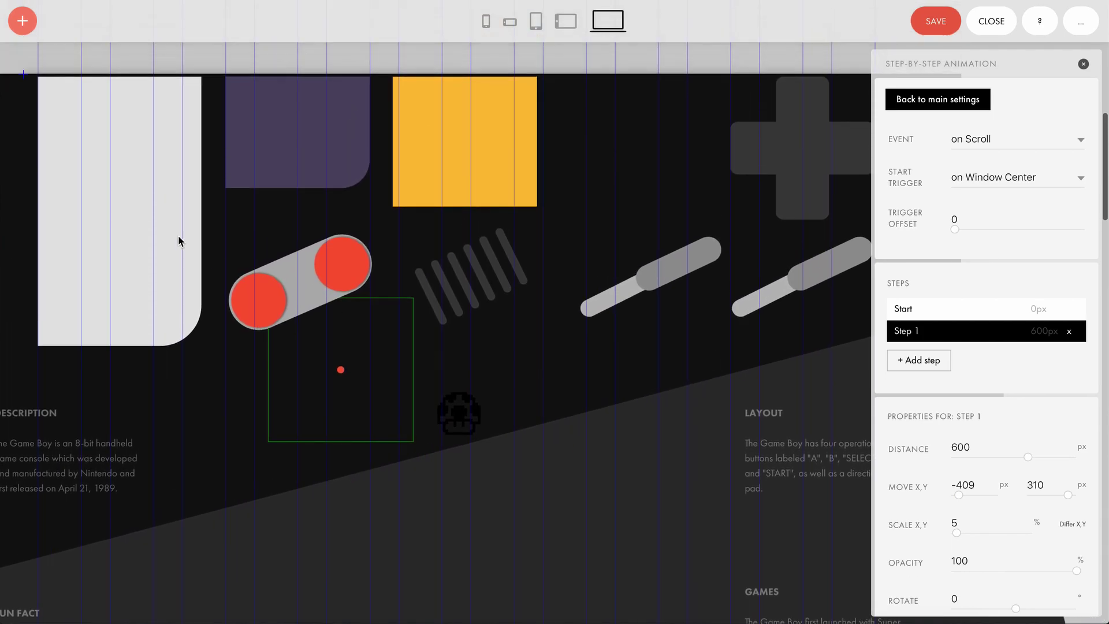
left_click(138, 219)
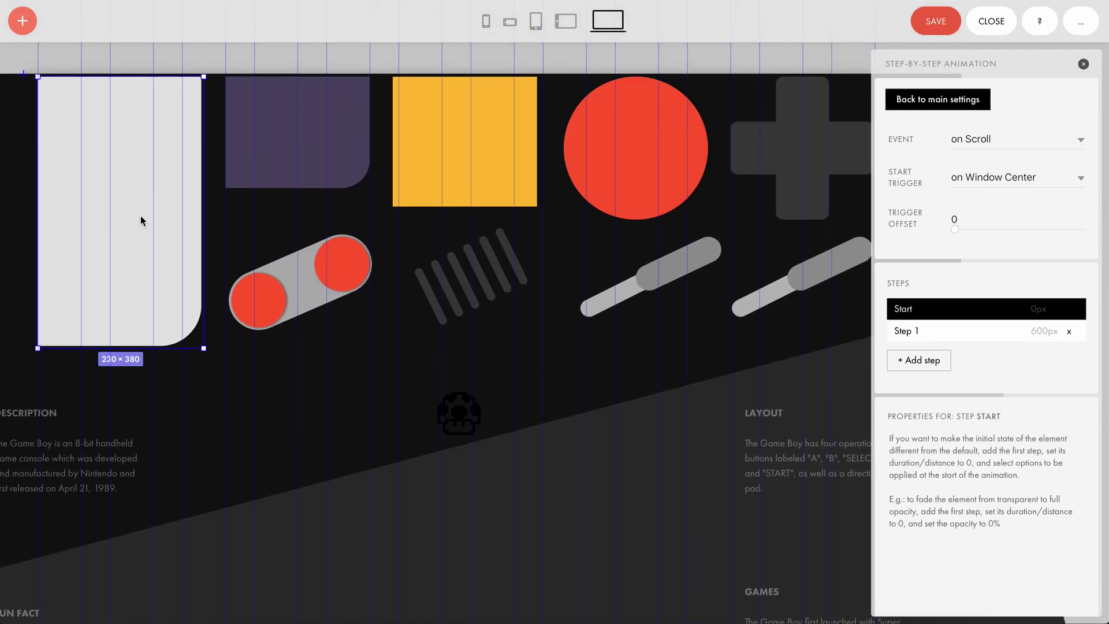
left_click(888, 331)
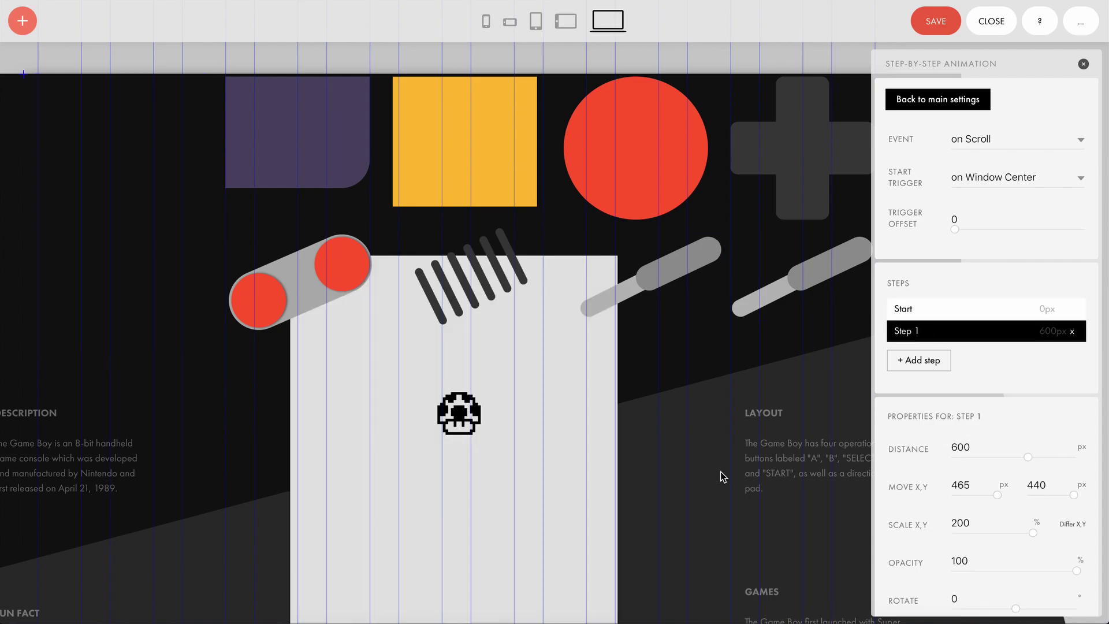
scroll(680, 515, "down", 3)
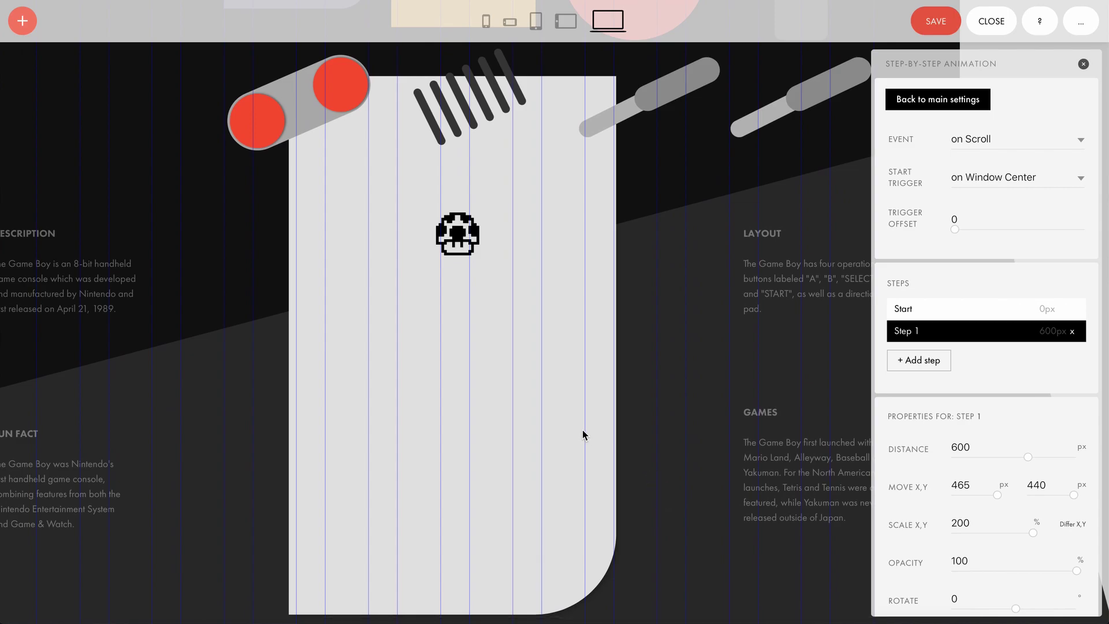
scroll(624, 401, "up", 5)
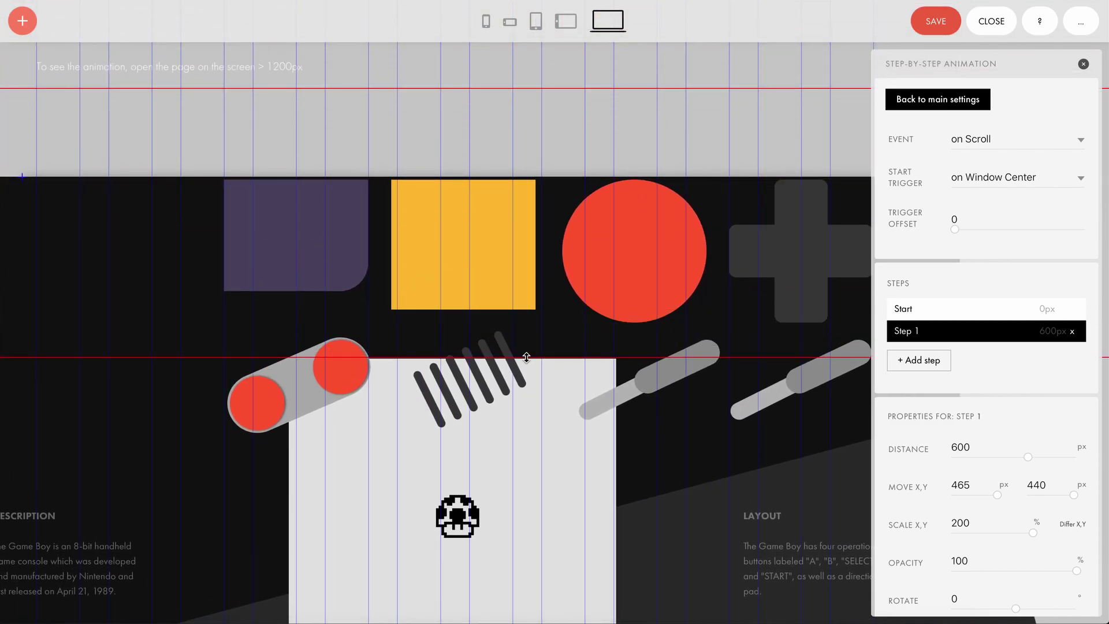
Step: Drag red vertical guides to the white body's left and right edges
scroll(521, 578, "down", 5)
scroll(521, 583, "down", 1)
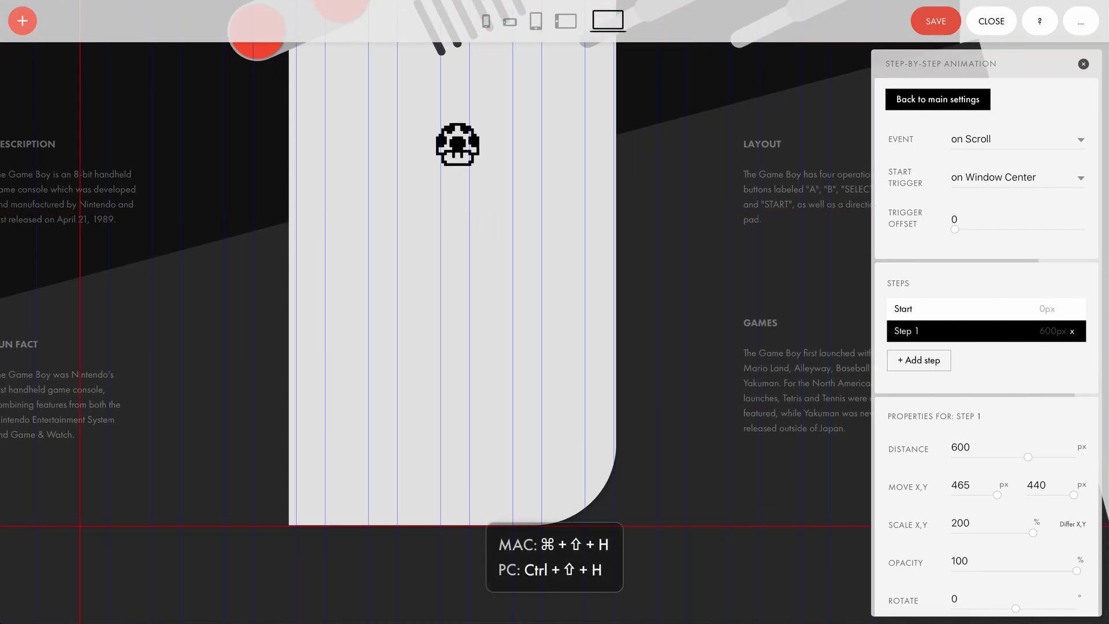
left_click_drag(80, 392, 287, 408)
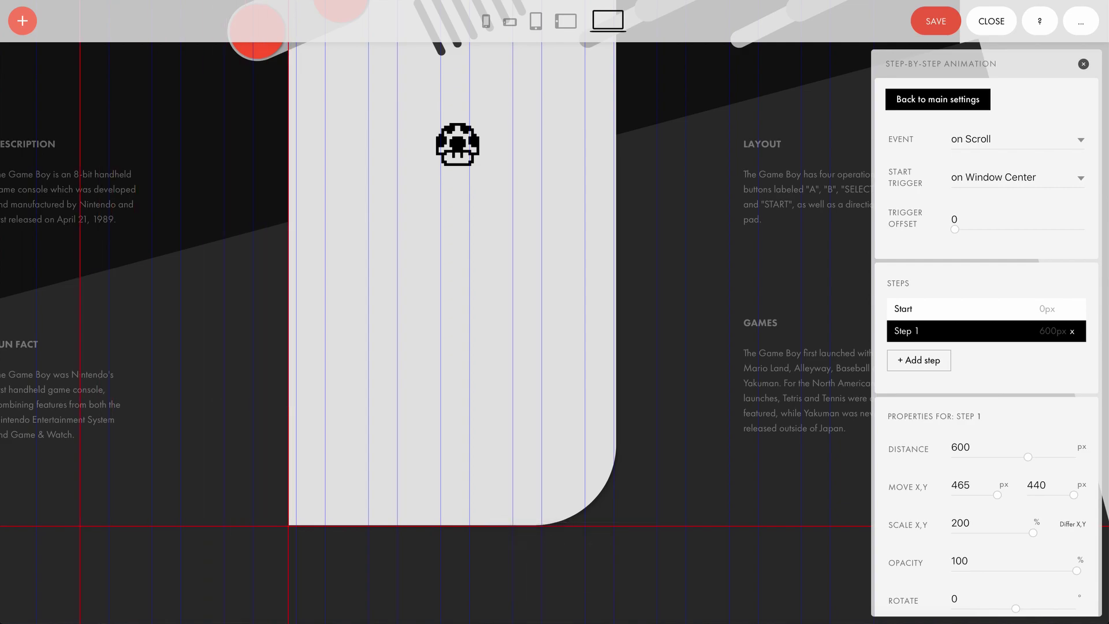
left_click_drag(80, 351, 614, 377)
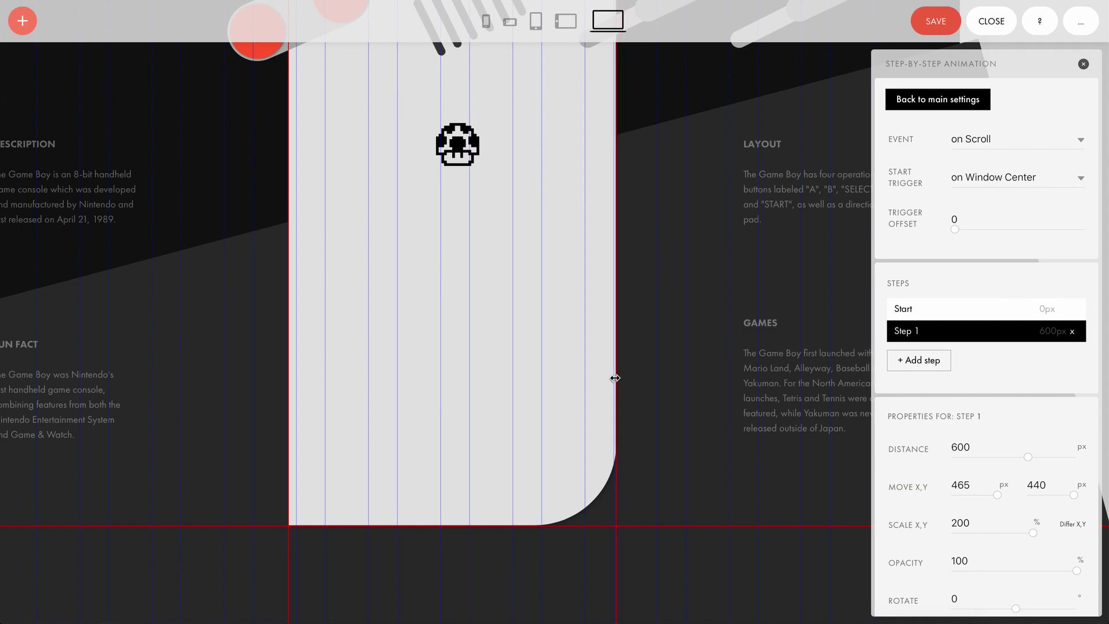
scroll(477, 249, "up", 6)
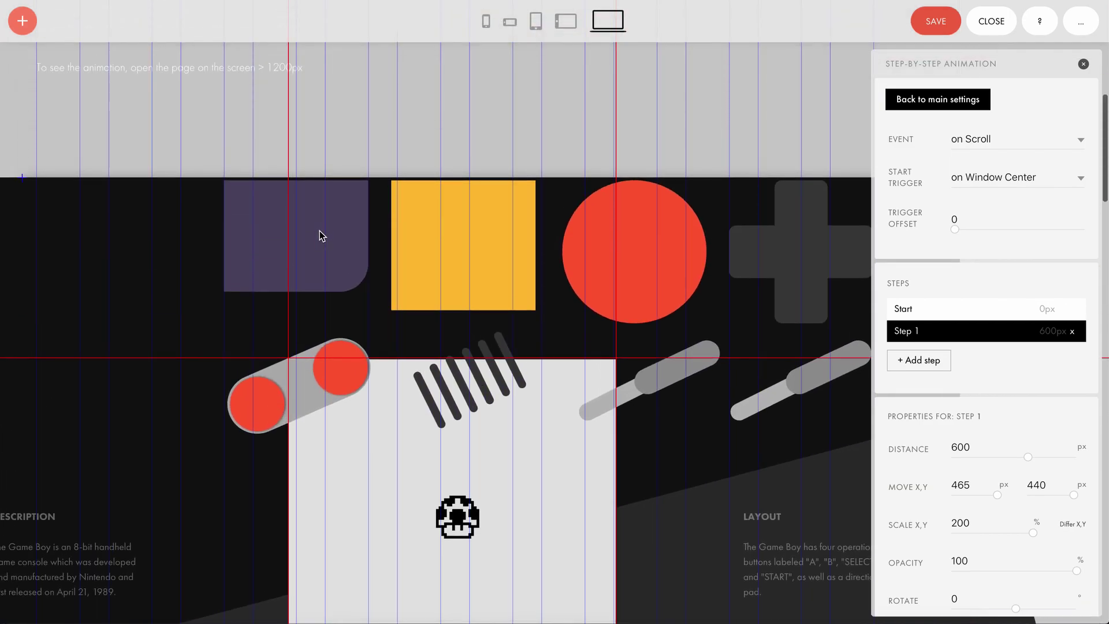
Step: Check the purple frame's Step 1, then show the yellow square's Step 1: move −9/380 px, 135% scale
left_click(355, 235)
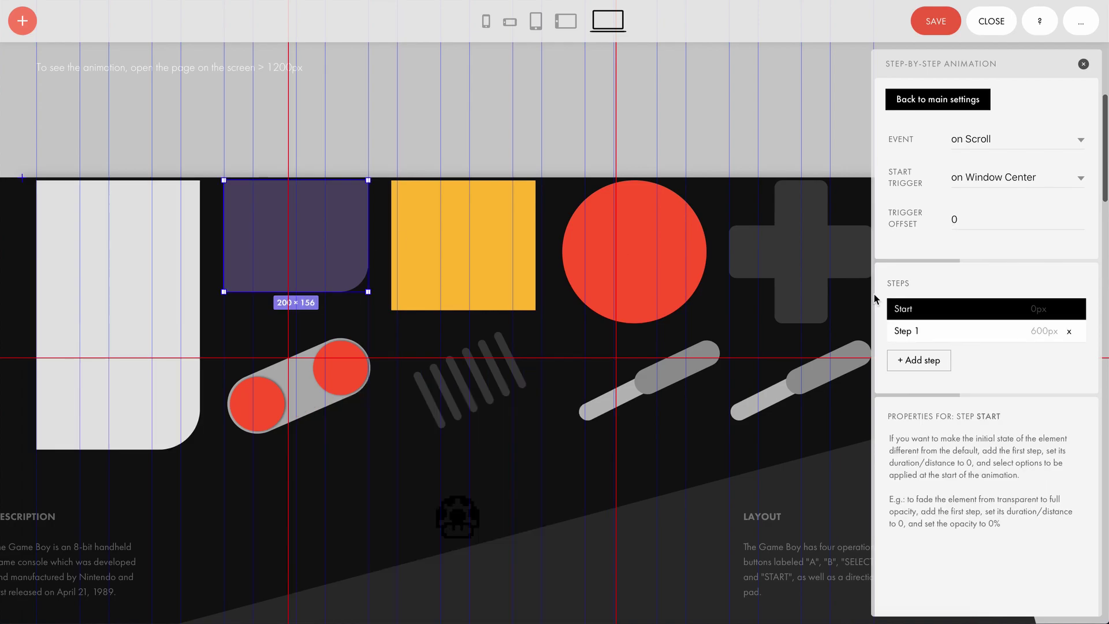
left_click(1005, 339)
scroll(583, 462, "down", 2)
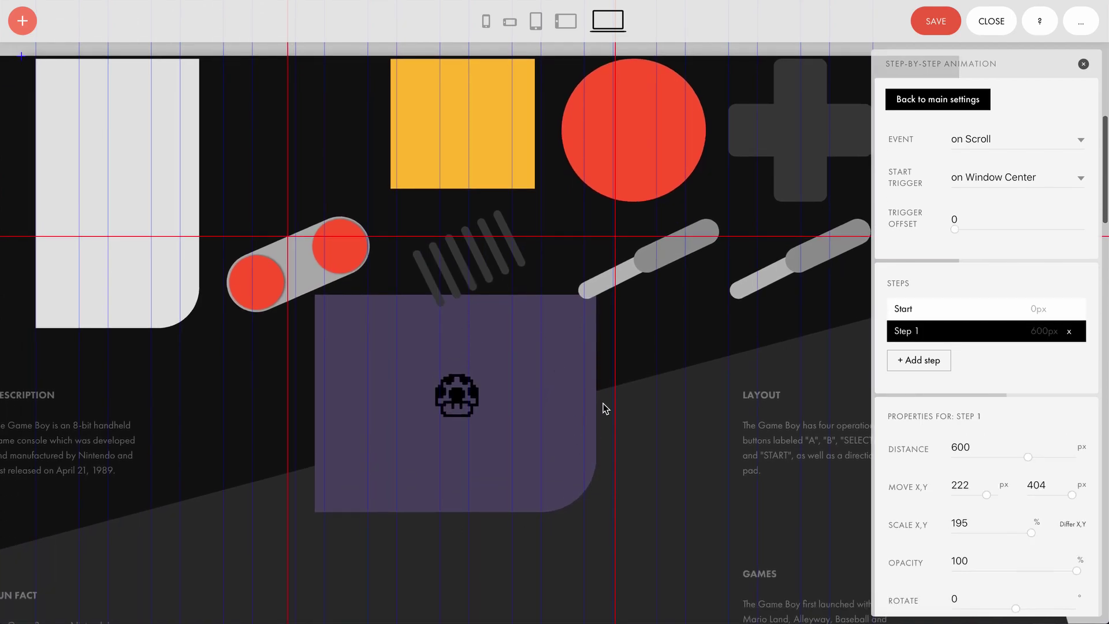
left_click(493, 150)
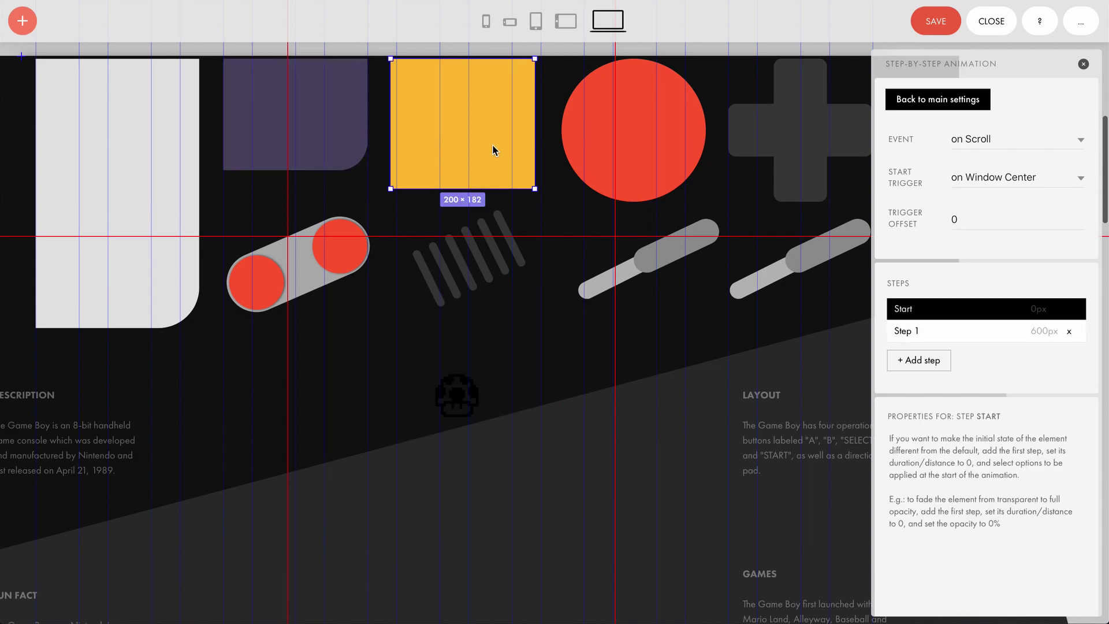
left_click(1008, 337)
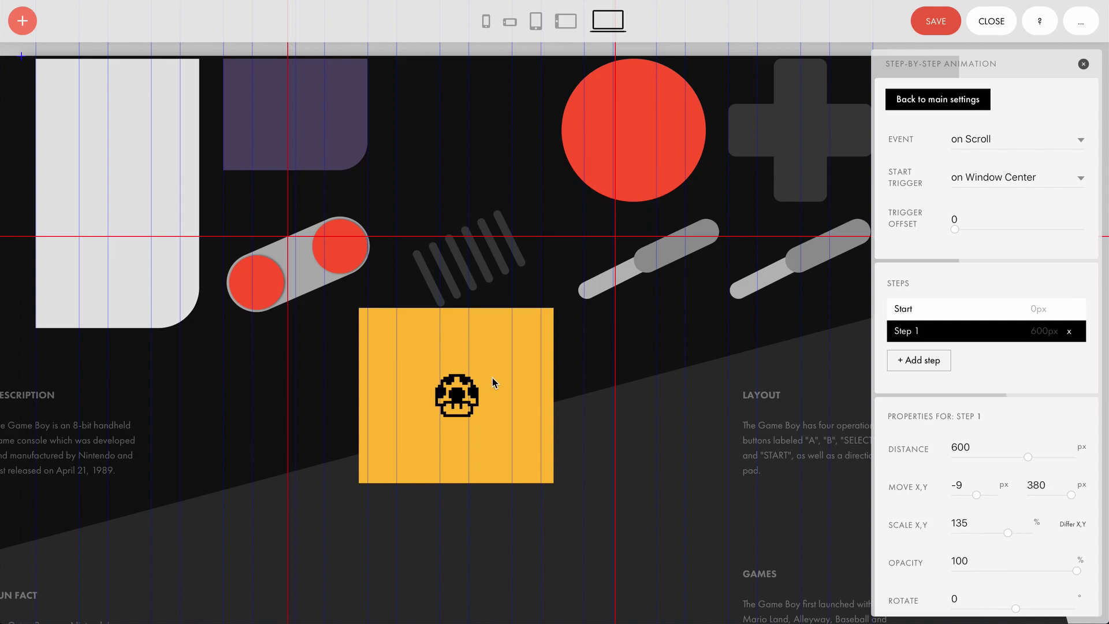
Step: Close the Zero Block editor, publish the page and open it live
left_click(993, 24)
left_click(914, 20)
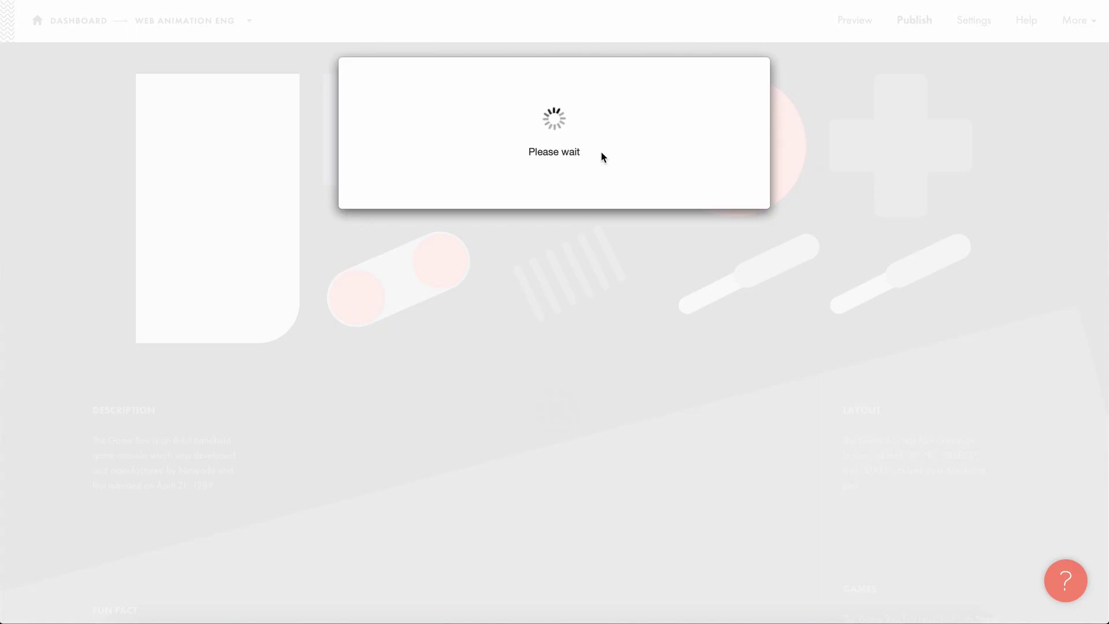
left_click(556, 231)
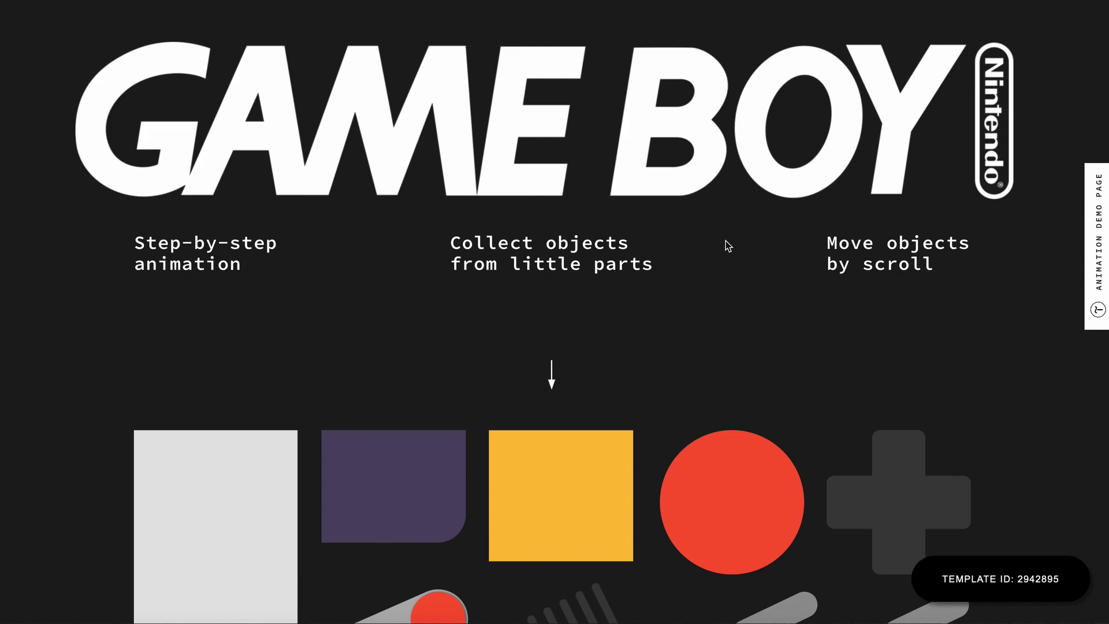
Step: Scroll down the live page to watch the shapes assemble into the Game Boy
scroll(725, 240, "down", 3)
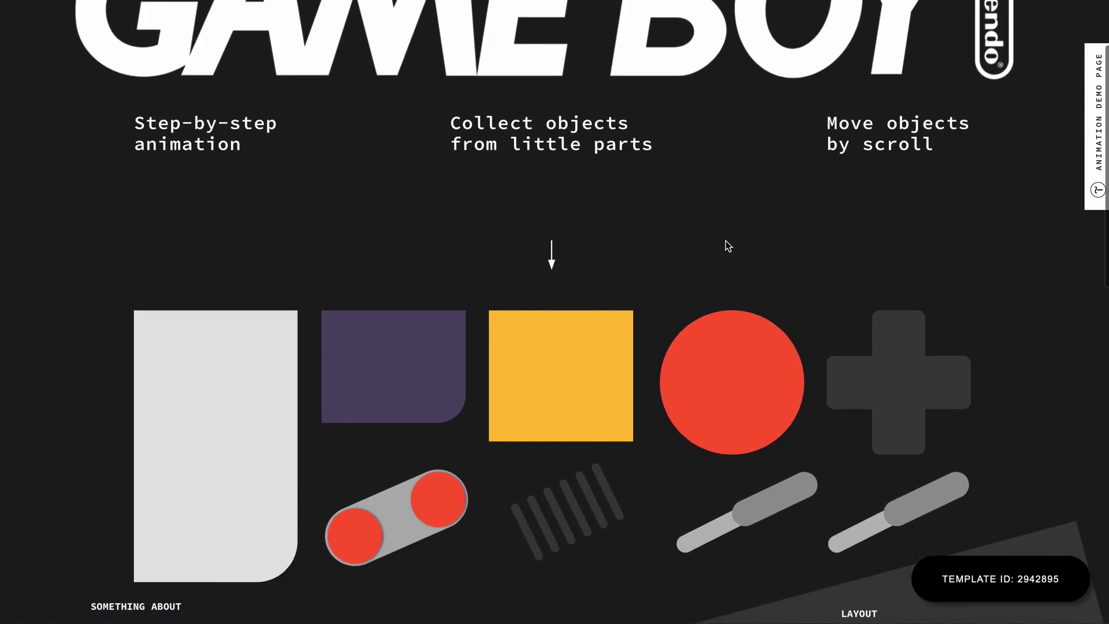
scroll(725, 240, "down", 3)
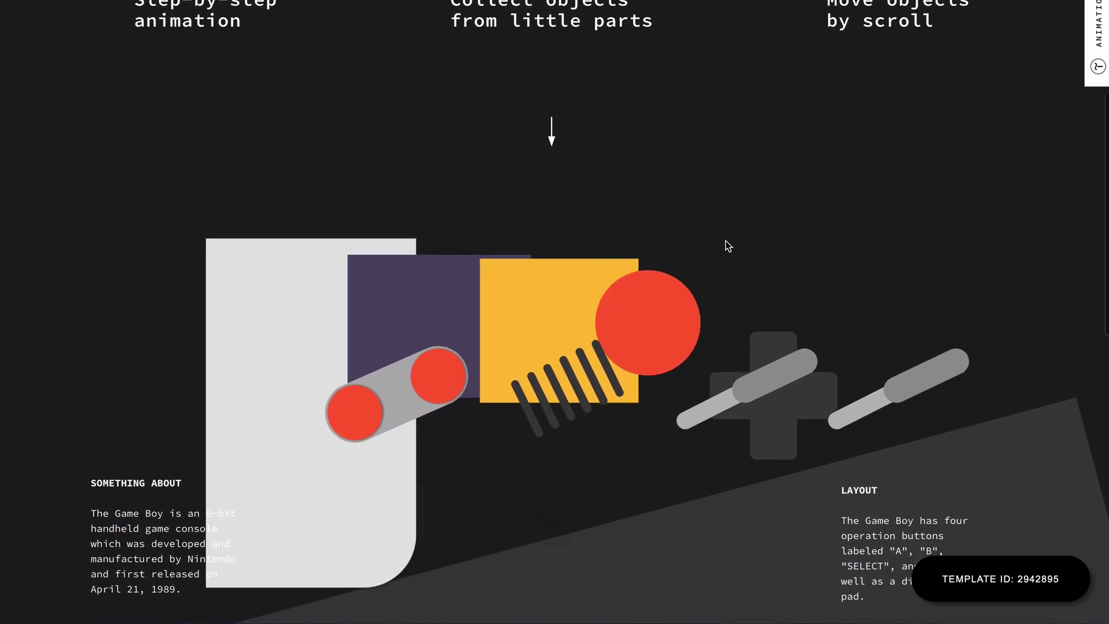
scroll(725, 241, "down", 3)
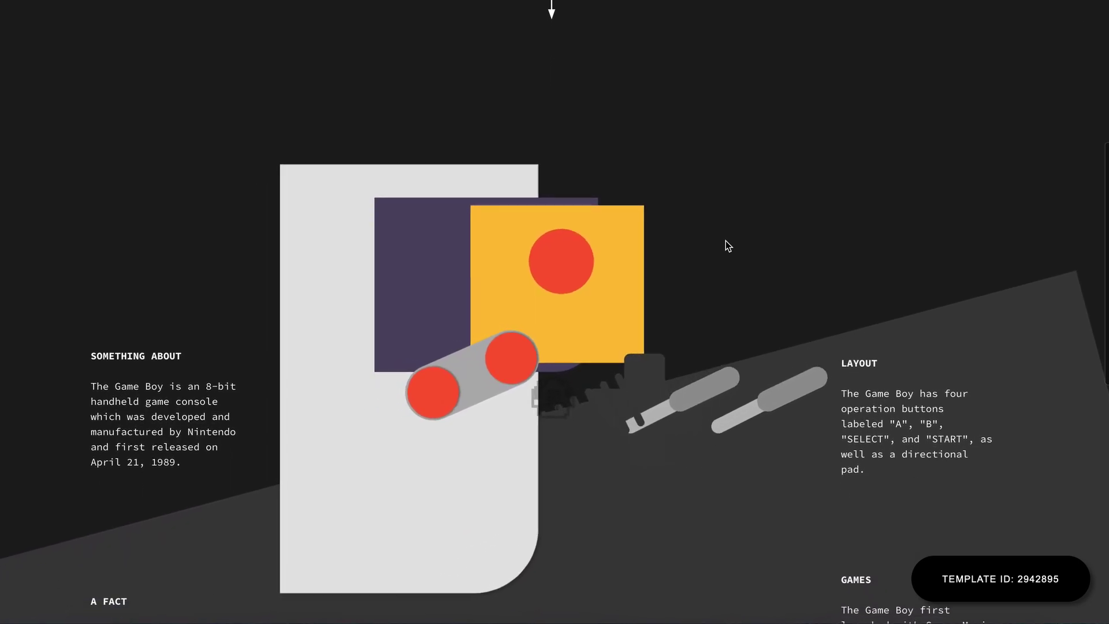
scroll(725, 240, "down", 3)
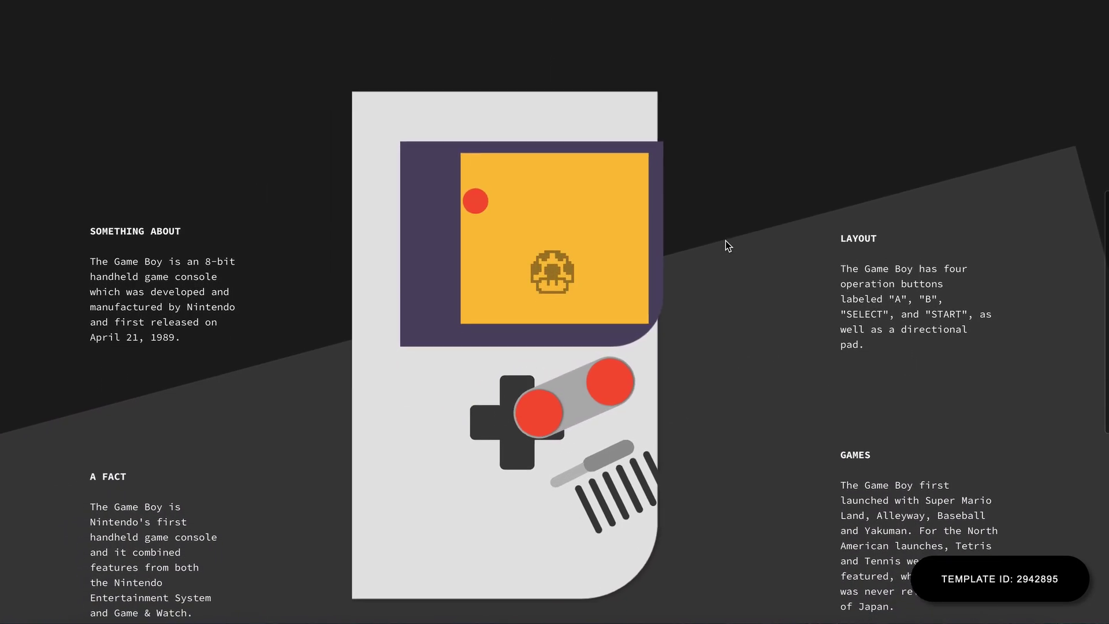
scroll(726, 240, "down", 2)
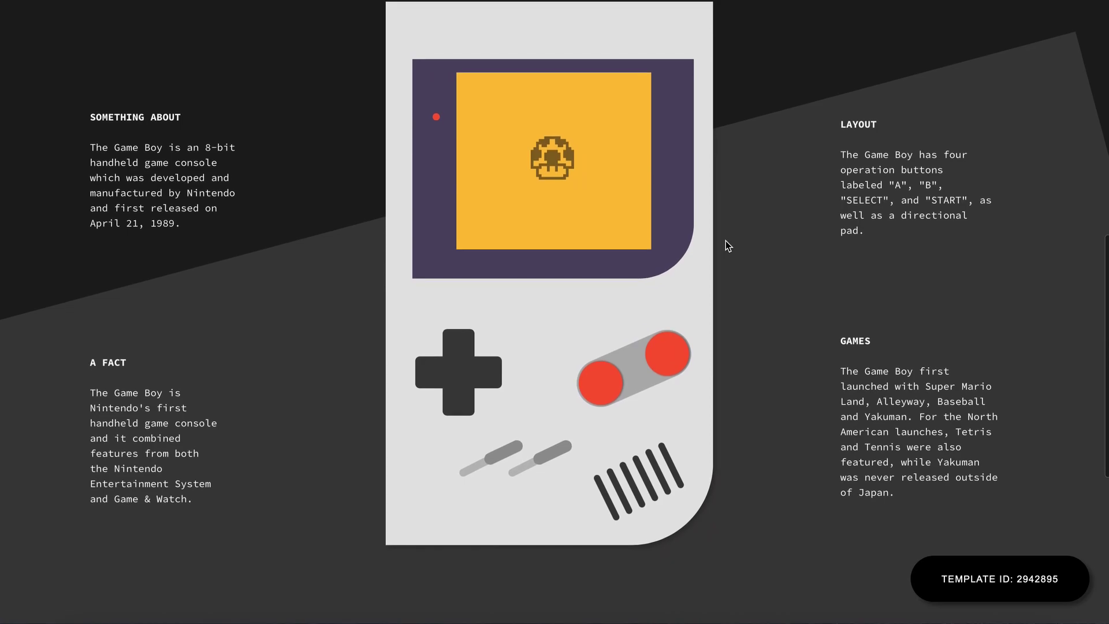